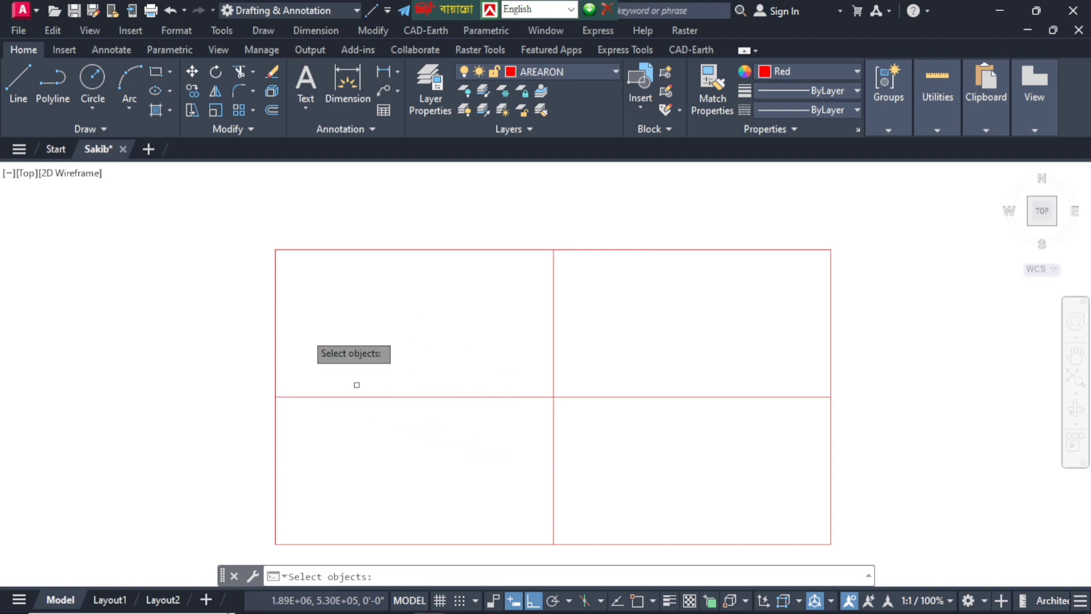
left_click(419, 394)
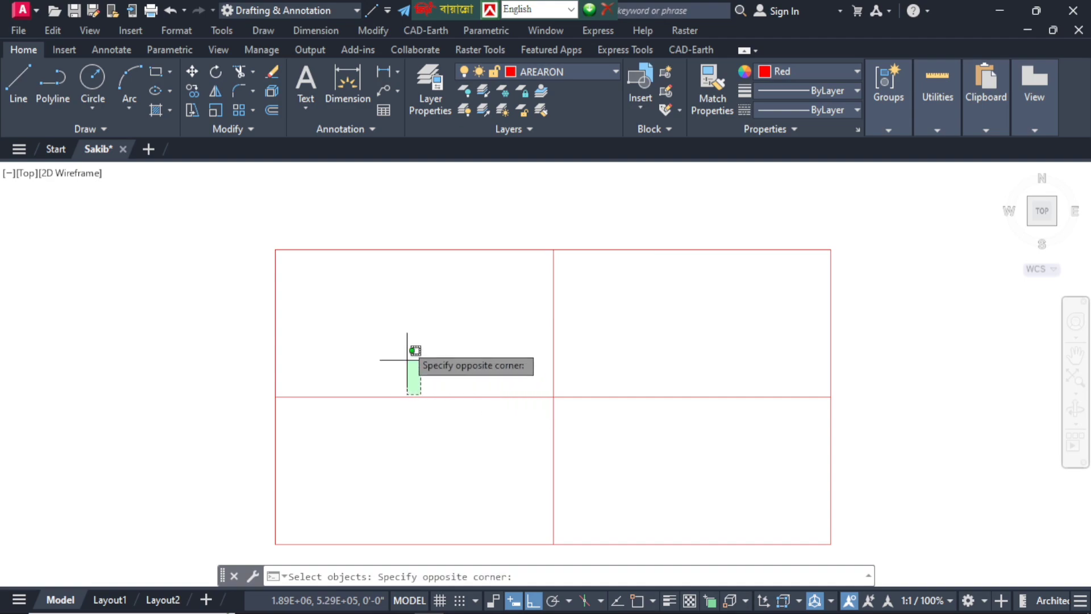
left_click(407, 351)
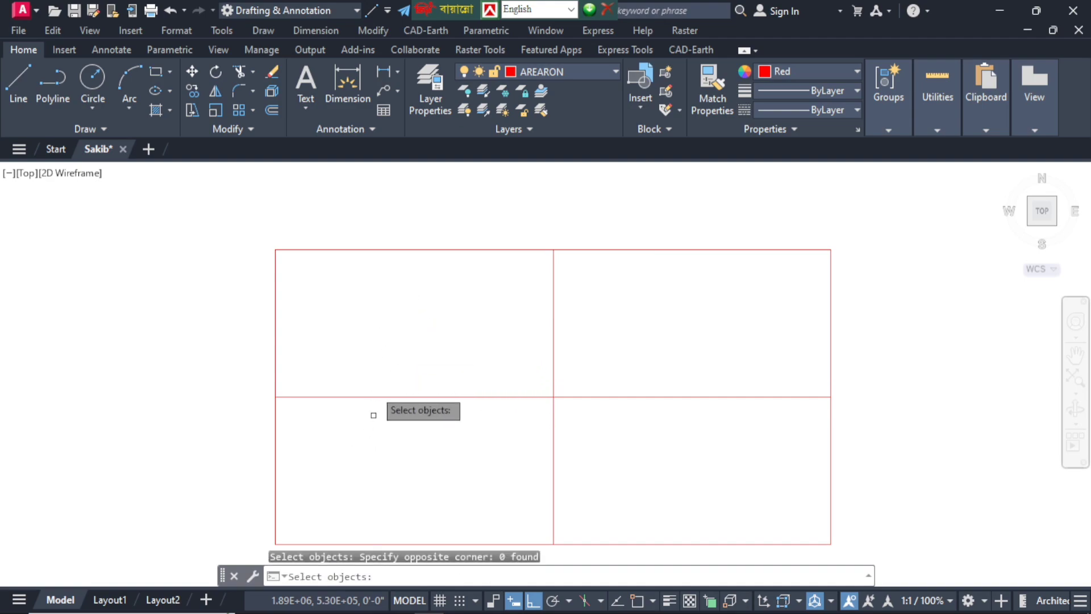
left_click(363, 395)
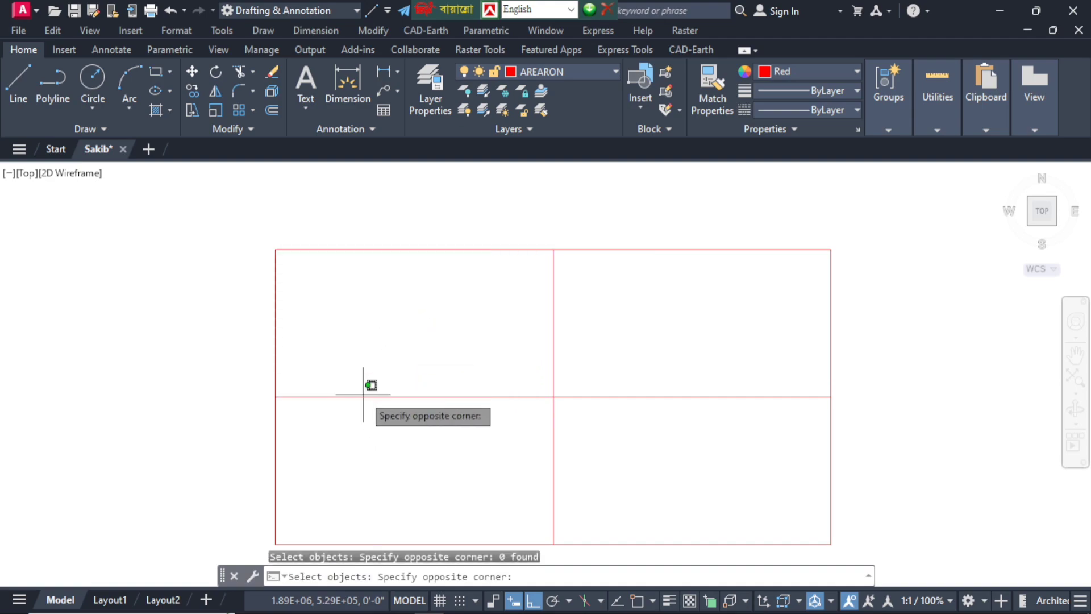
left_click(378, 327)
key("Return")
left_click(380, 330)
left_click(382, 331)
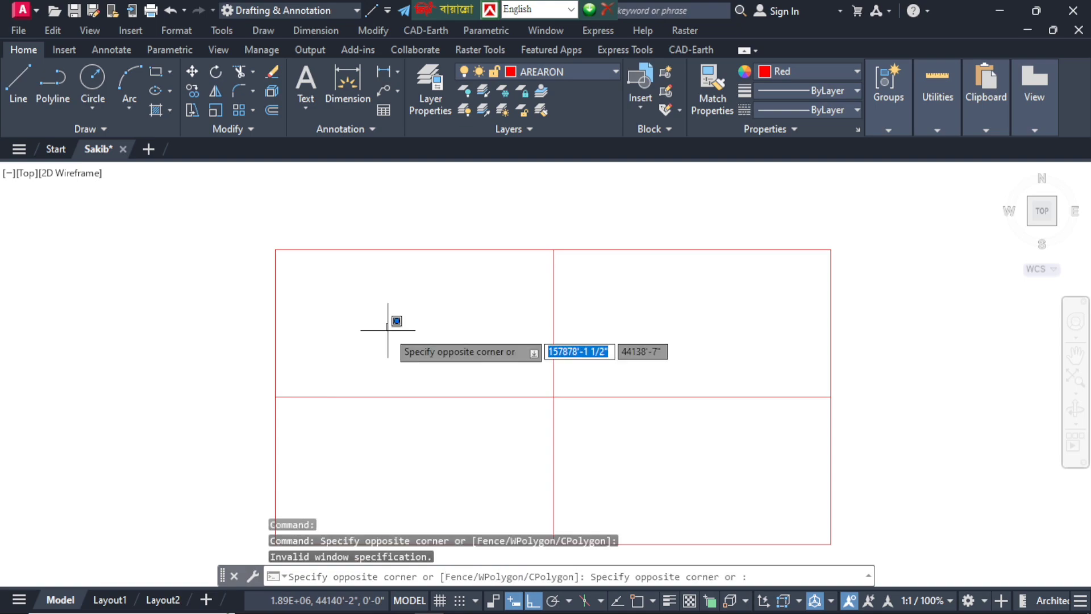
key("Escape")
key("Escape")
key("Escape")
key("Escape")
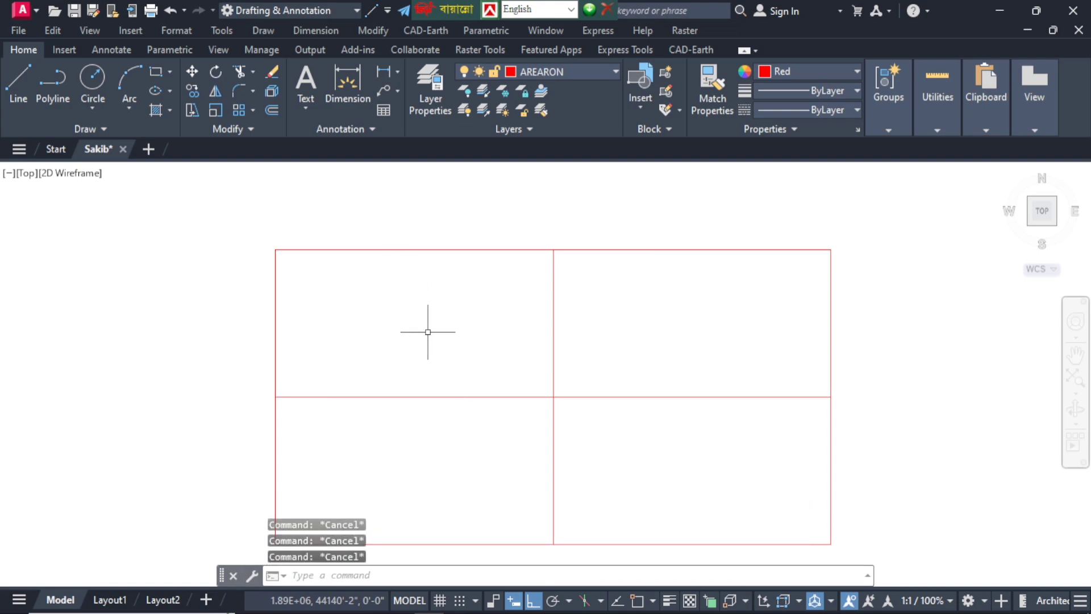
- Run the SK command on the boundary of the upper-left plot and place the Land Measurement text inside that plot
scroll(399, 314, "up", 2)
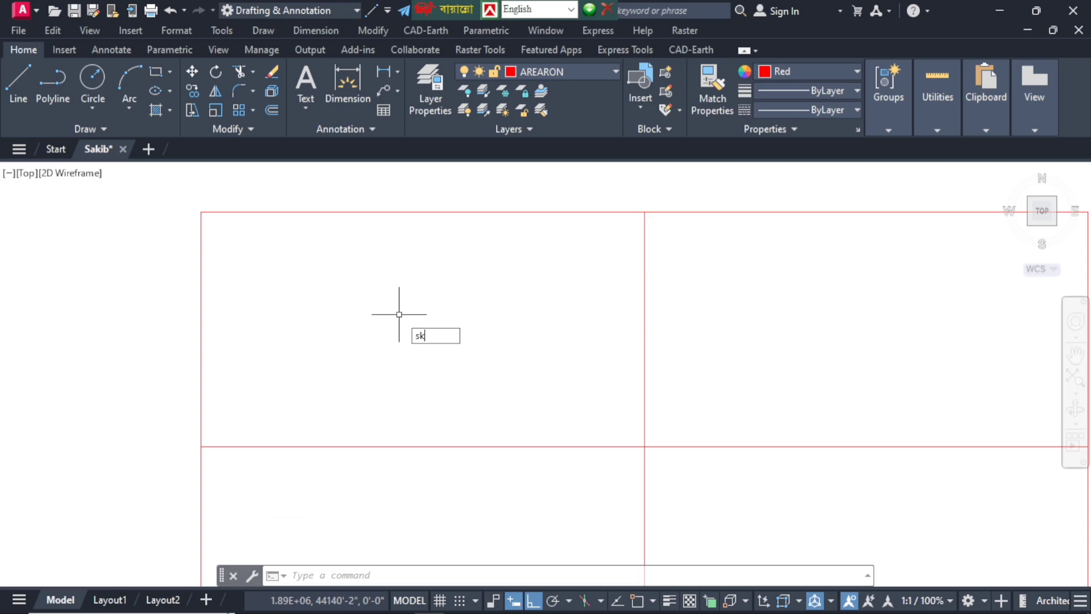
key("Return")
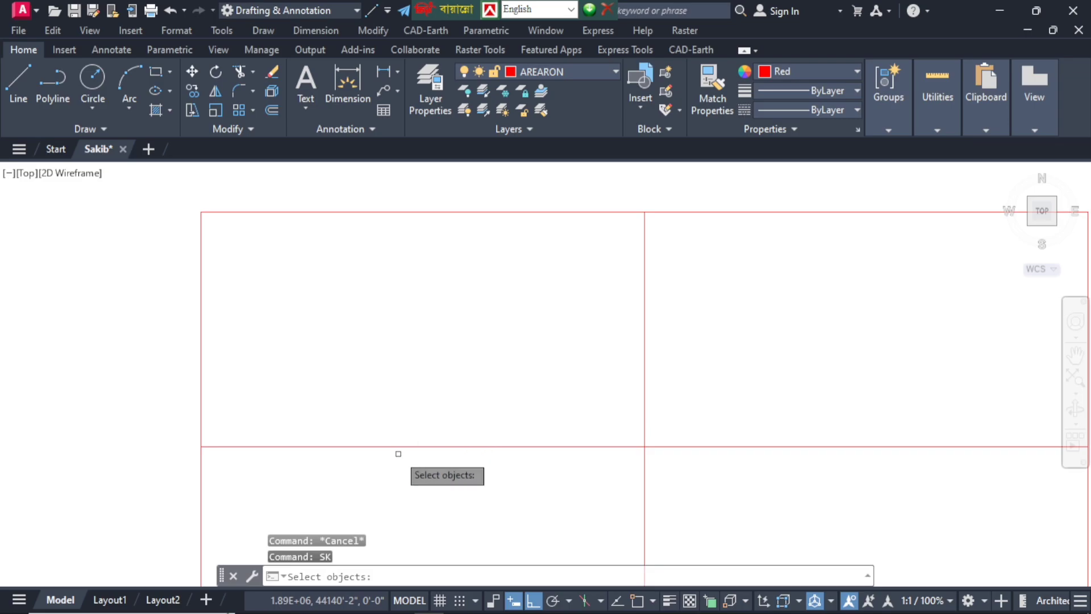
left_click(398, 447)
key("Return")
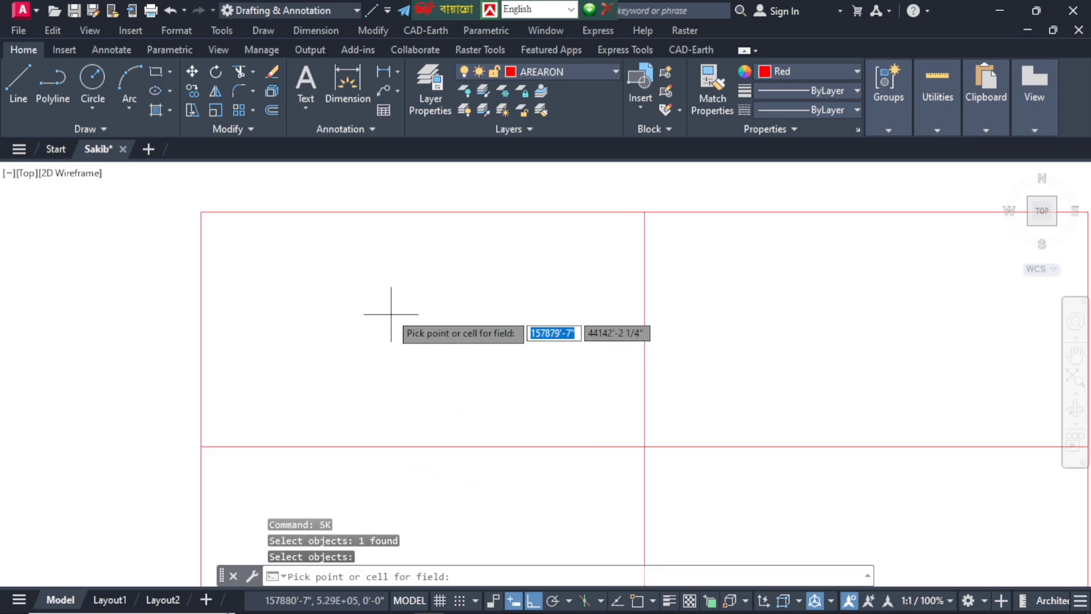
left_click(382, 279)
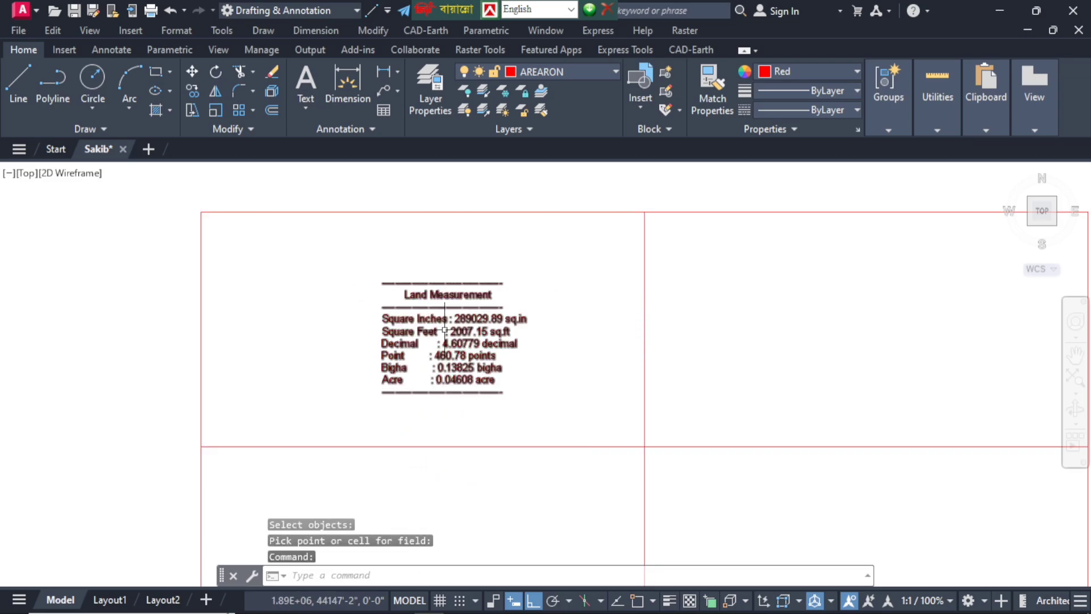
- Examine the Land Measurement text in the upper-left plot, reading its area in each listed unit
scroll(443, 326, "up", 4)
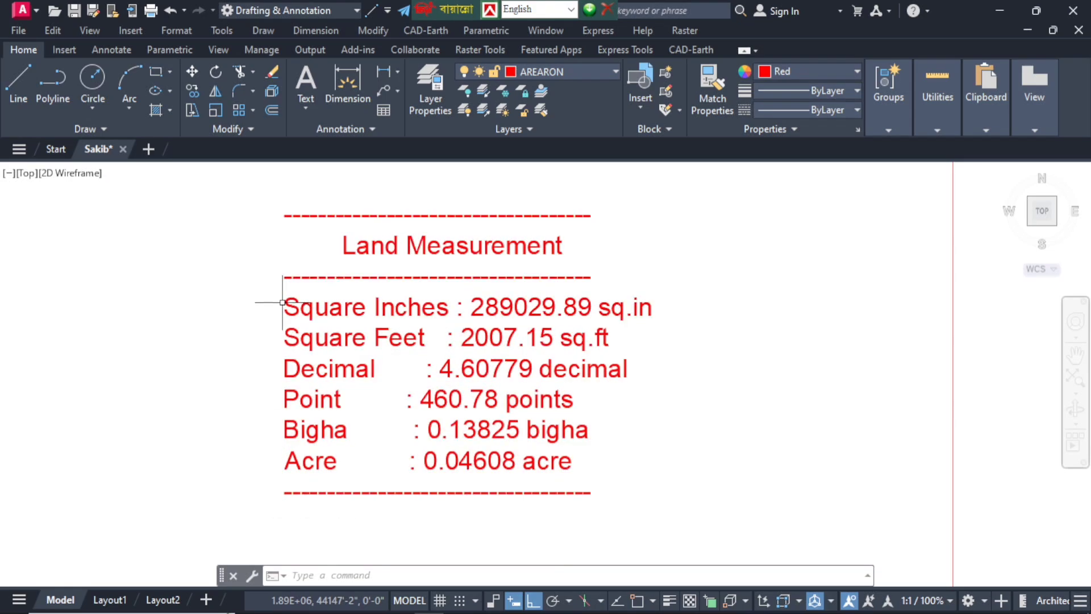
scroll(364, 340, "down", 4)
scroll(400, 340, "up", 2)
scroll(358, 331, "up", 2)
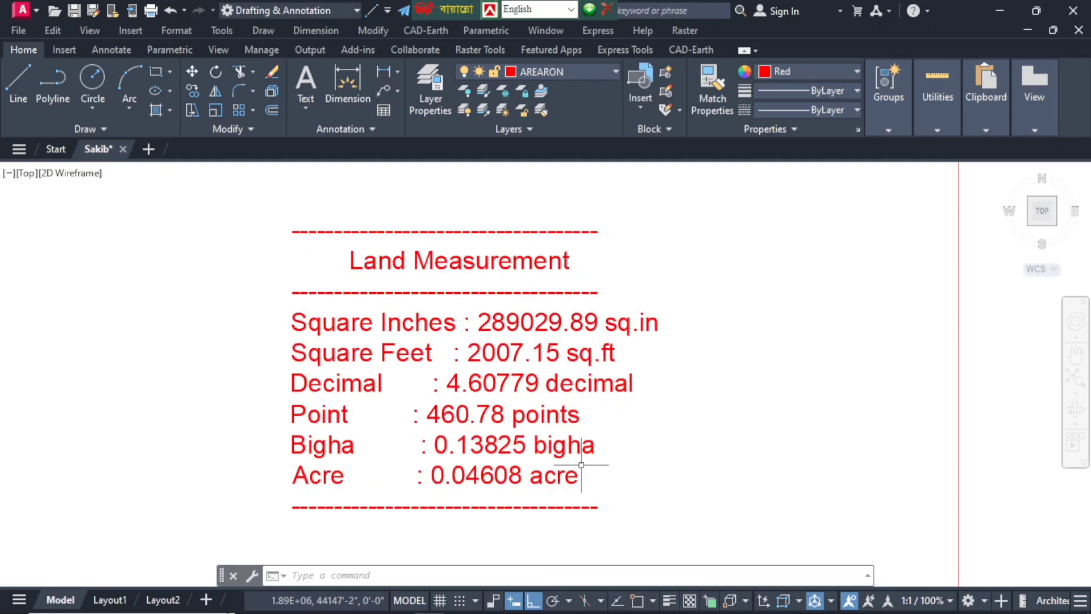
scroll(356, 467, "down", 3)
scroll(338, 383, "up", 2)
scroll(424, 396, "down", 4)
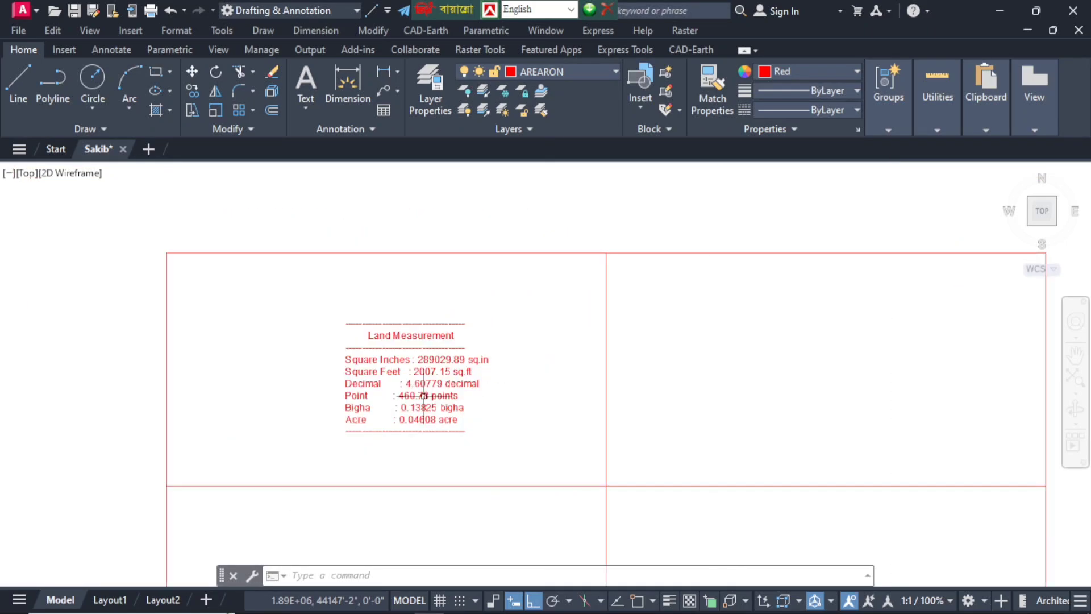
scroll(423, 397, "up", 2)
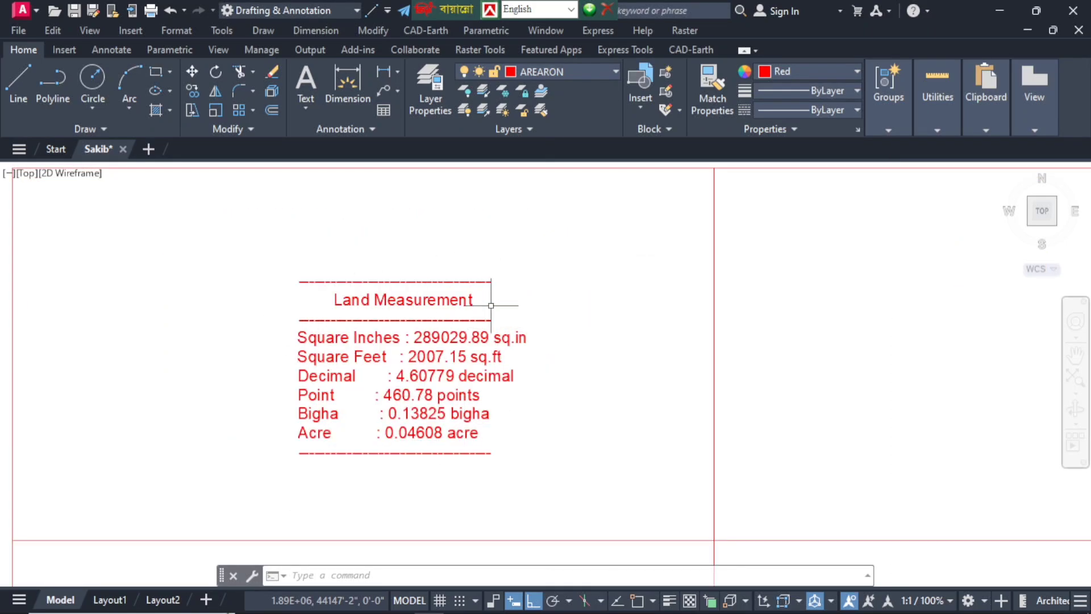
scroll(428, 403, "up", 2)
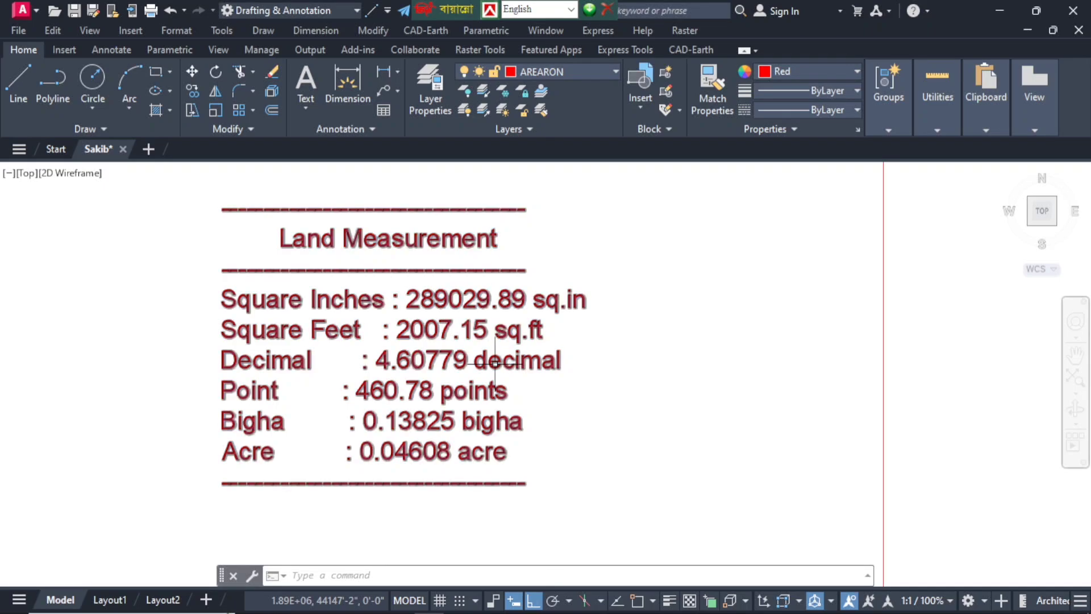
scroll(495, 364, "down", 2)
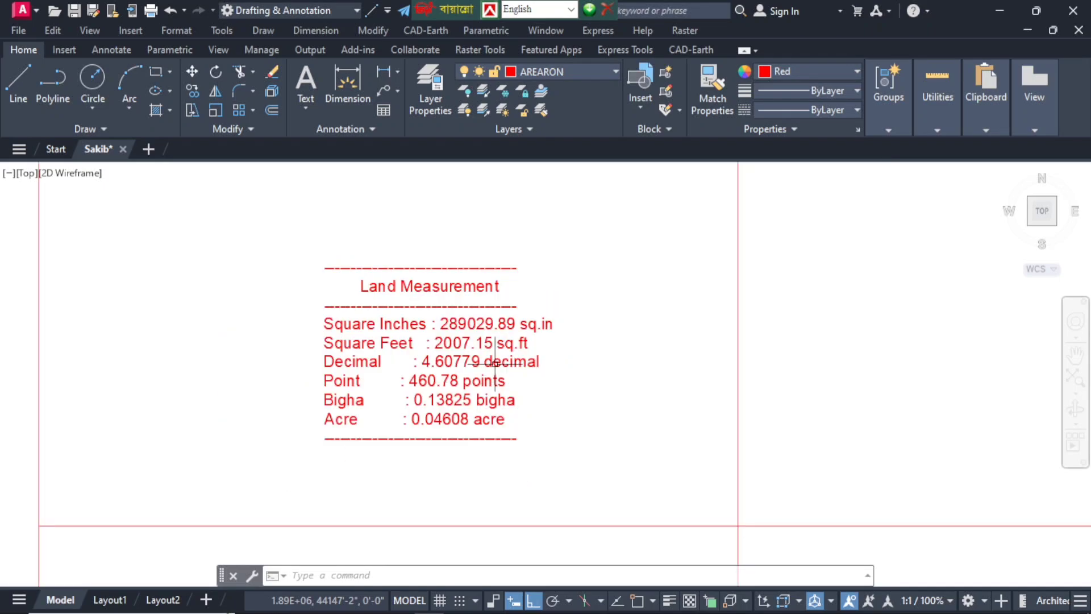
scroll(495, 363, "down", 2)
left_click(553, 409)
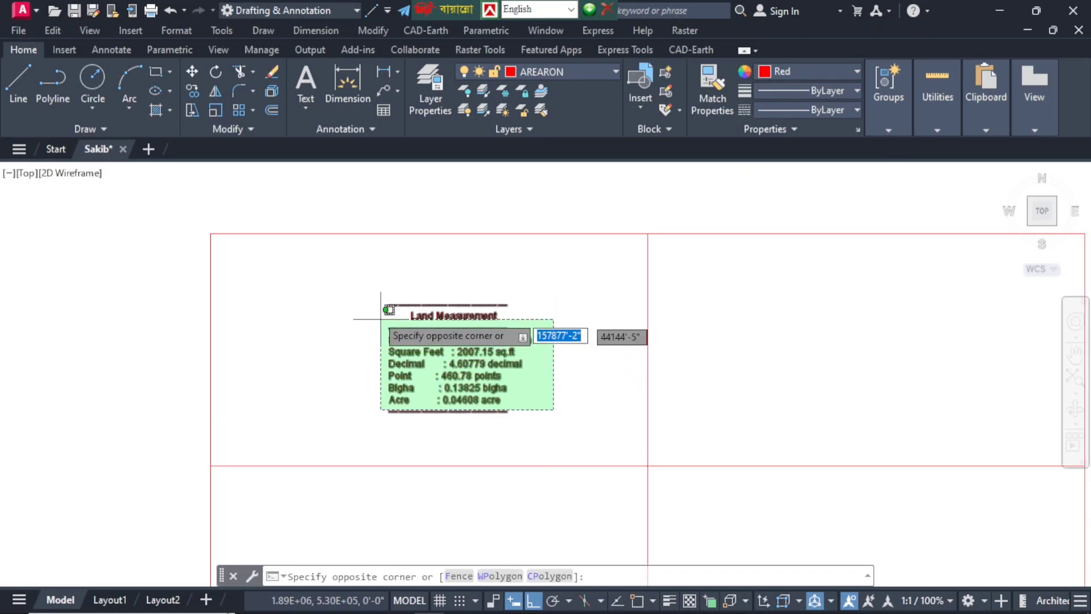
left_click(375, 310)
key("Escape")
- Load the LISP file Auto decimal pro.lsp with the AP command and close the application loader
scroll(273, 322, "down", 4)
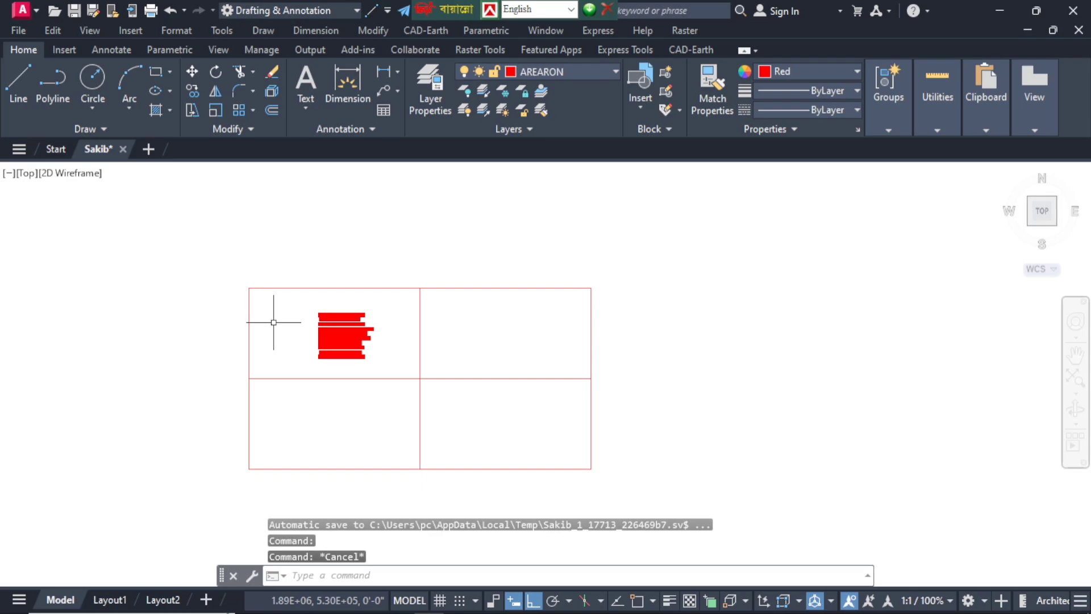
scroll(317, 328, "up", 6)
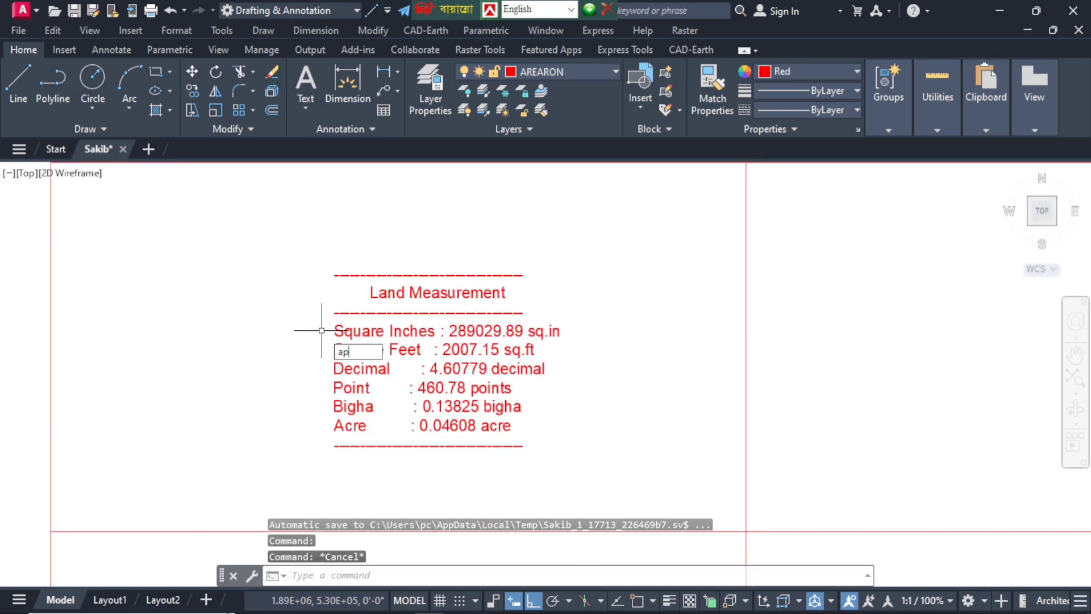
key("Return")
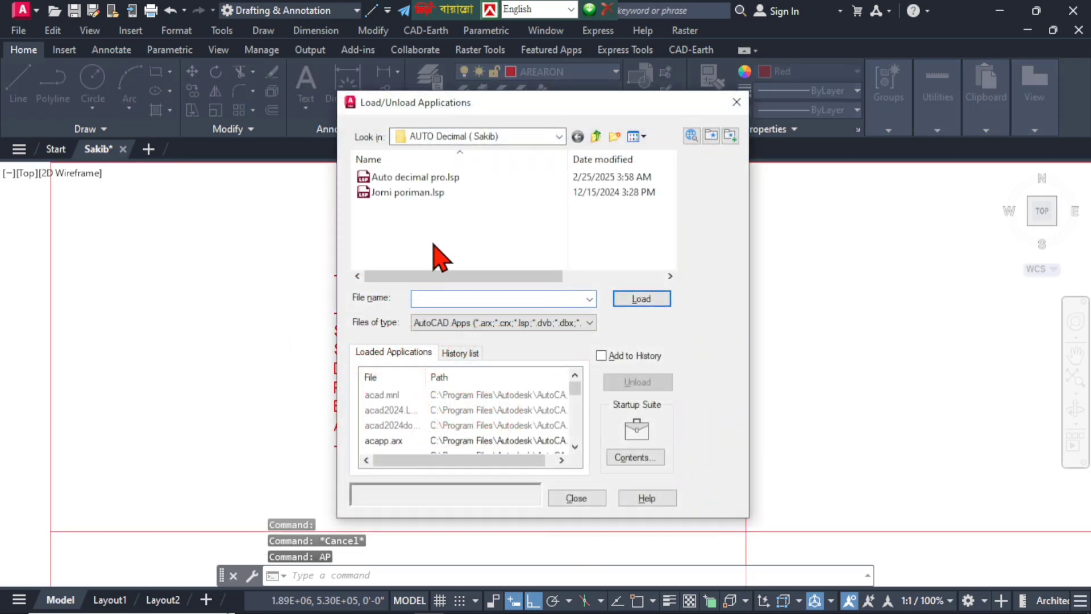
left_click(427, 178)
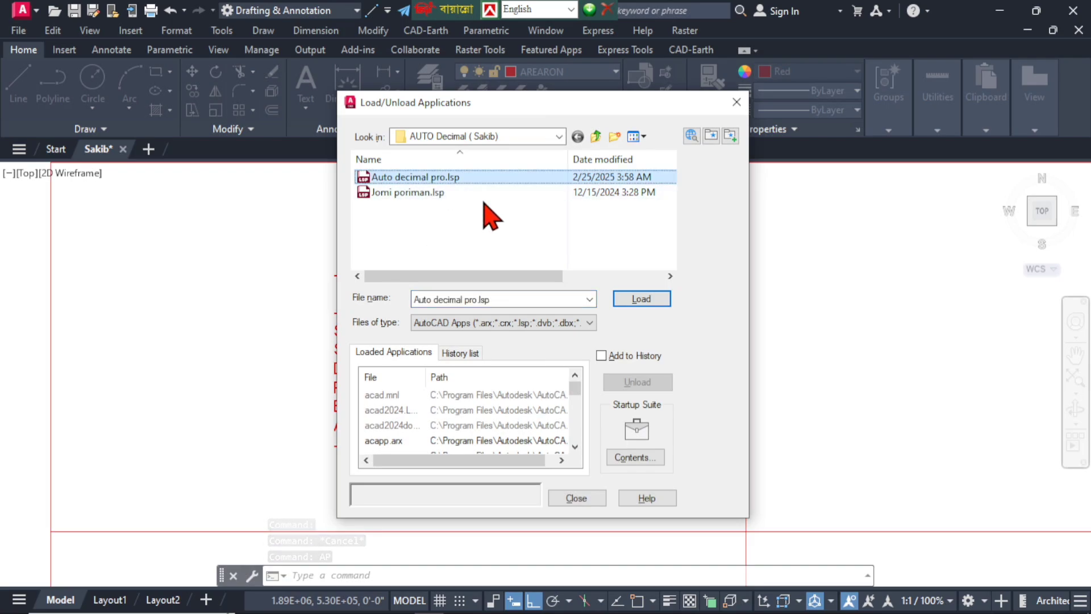
left_click(643, 299)
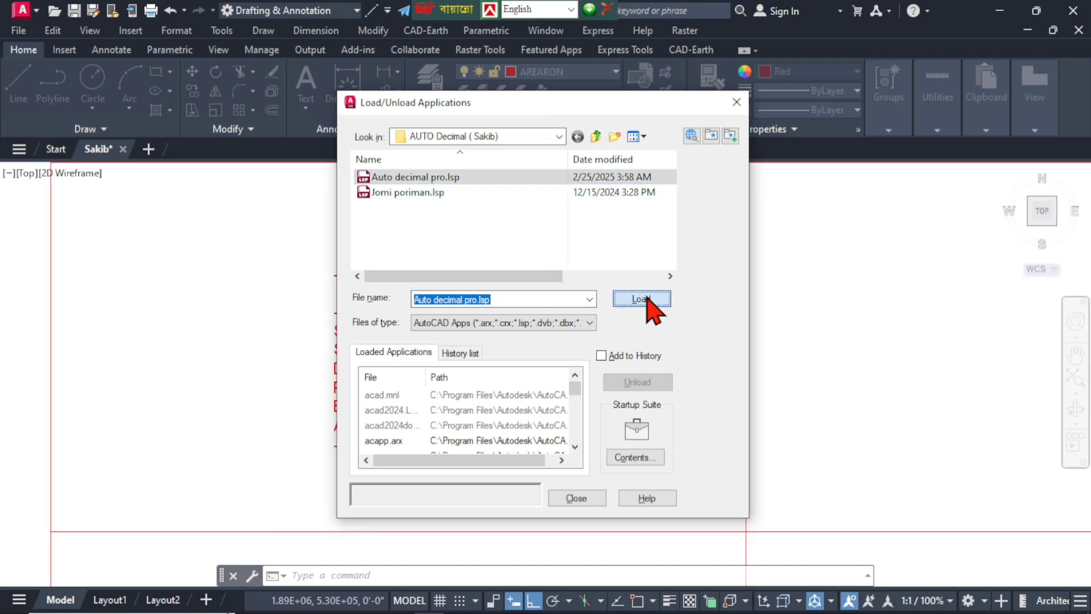
left_click(576, 498)
- Run the SK command on the upper-right plot's rectangle and place its Land Measurement text inside the plot
scroll(259, 403, "down", 8)
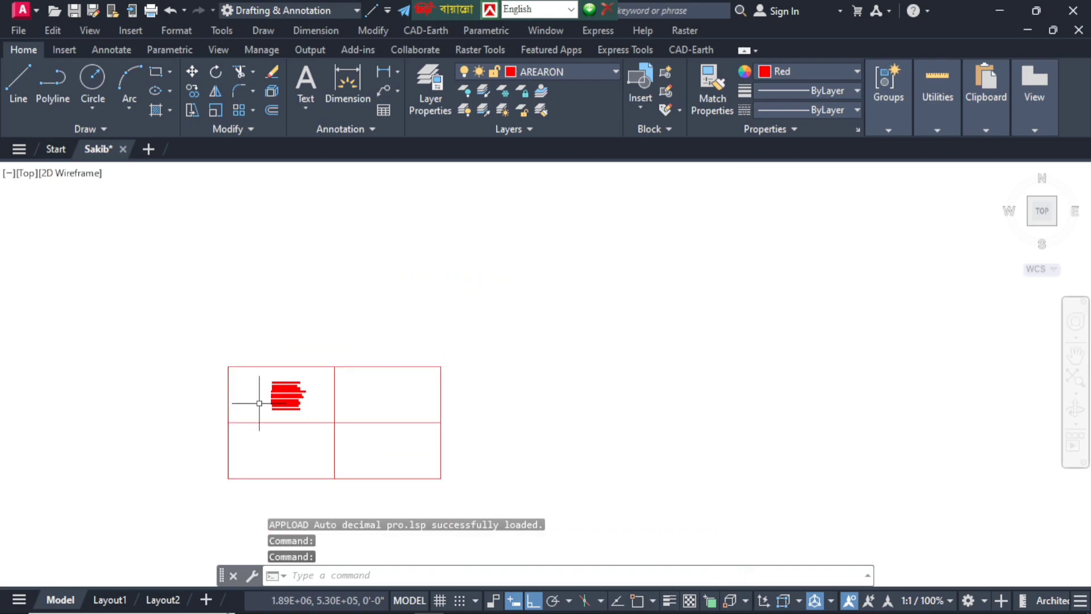
scroll(359, 412, "up", 4)
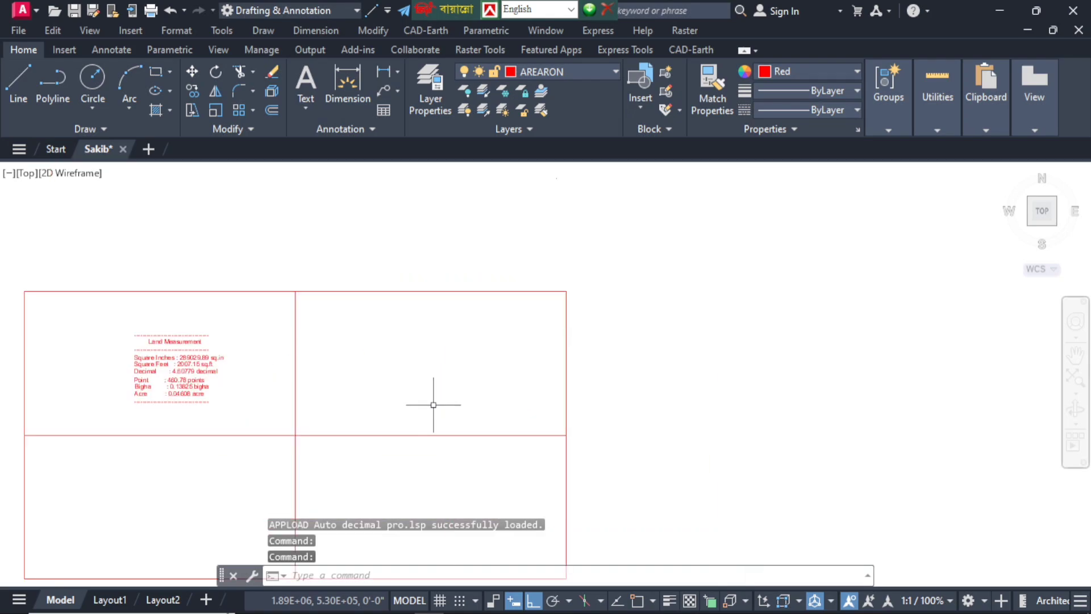
type("SK")
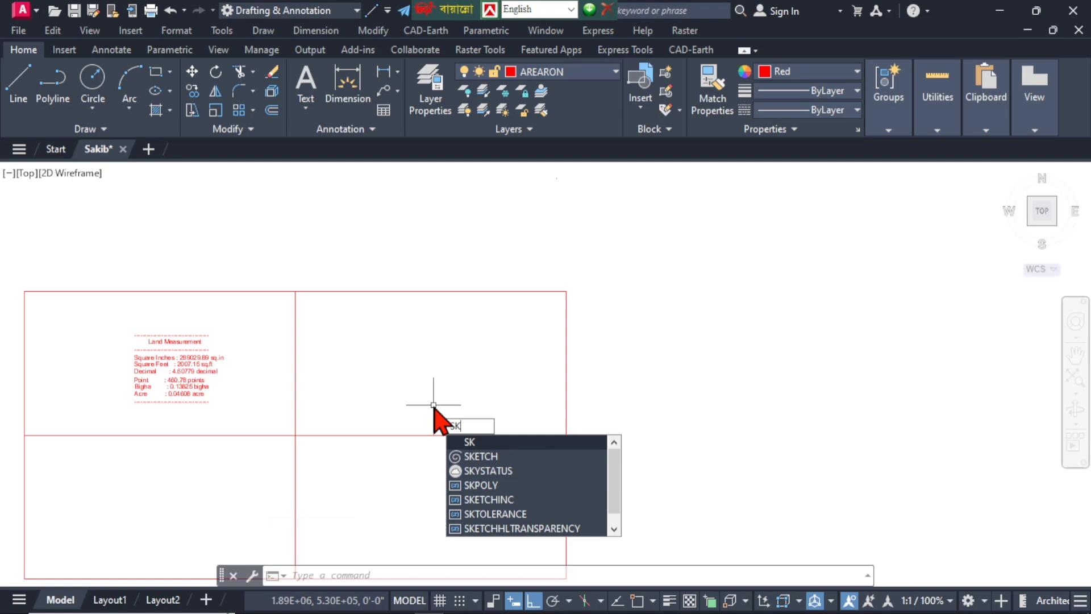
key("Return")
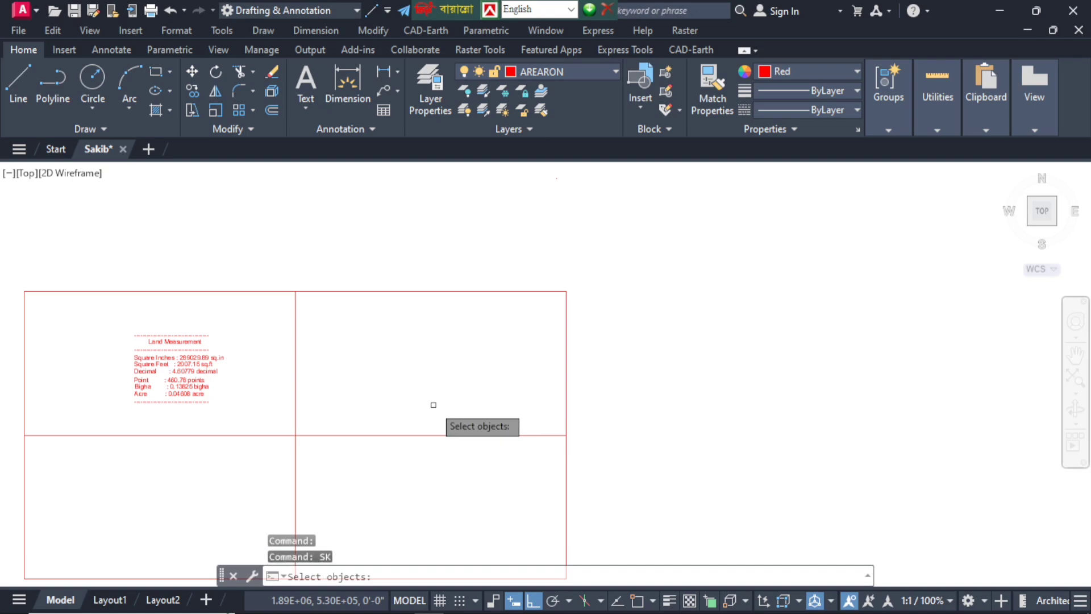
left_click(362, 436)
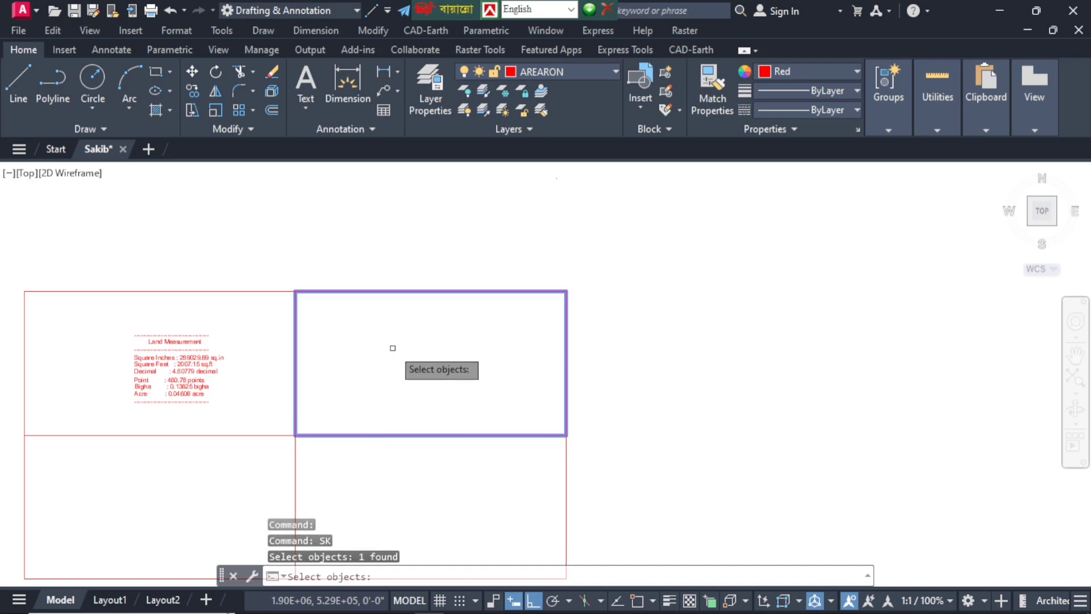
key("Return")
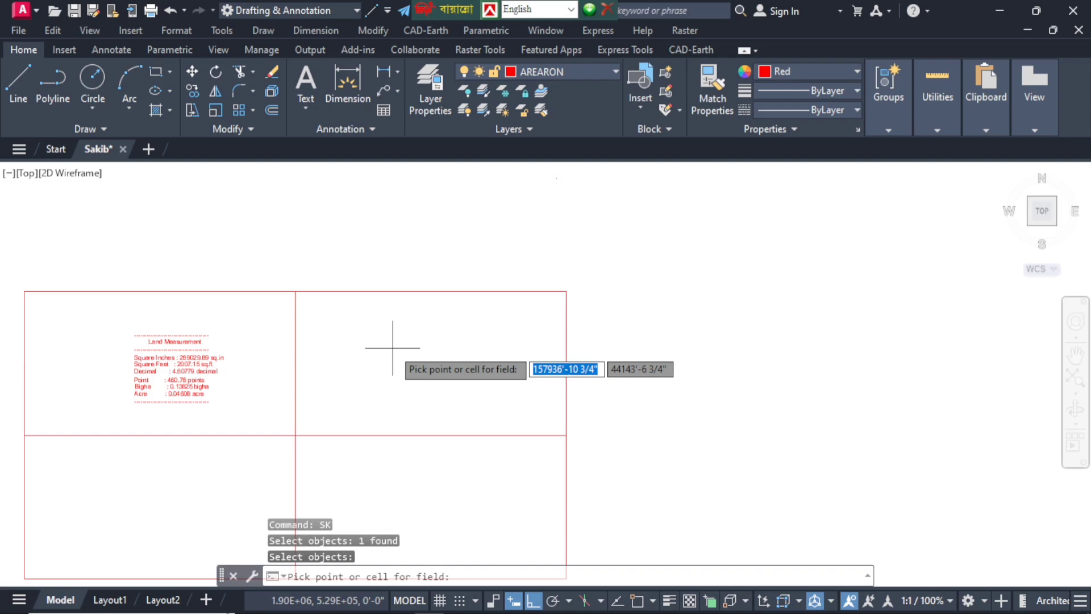
scroll(392, 348, "up", 2)
left_click(401, 296)
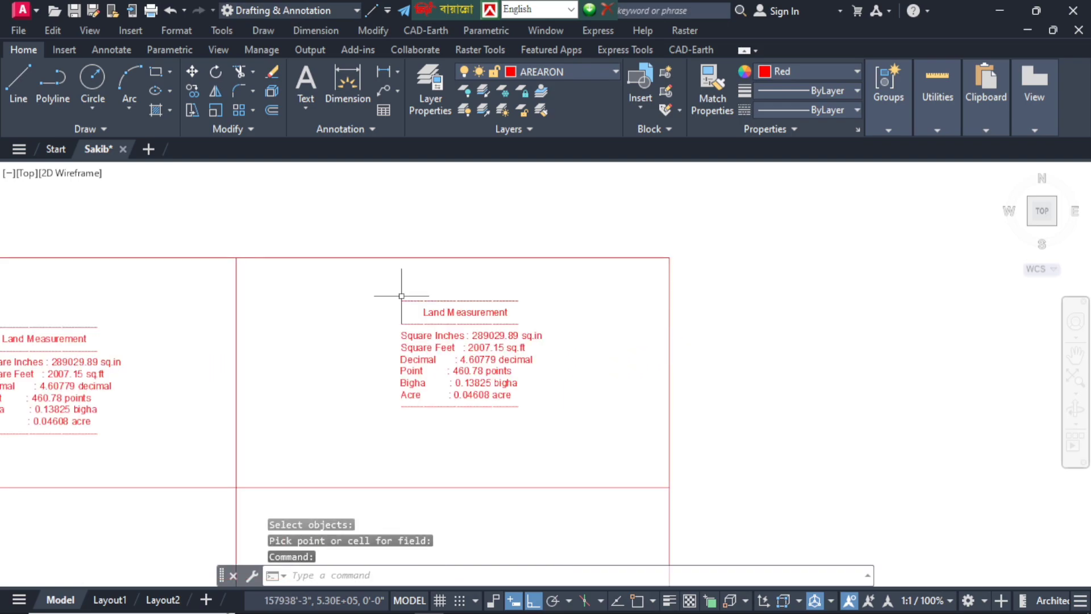
- Check the upper-right plot's Land Measurement text against the area in its boundary polyline's properties, then clear the selection
scroll(437, 359, "up", 5)
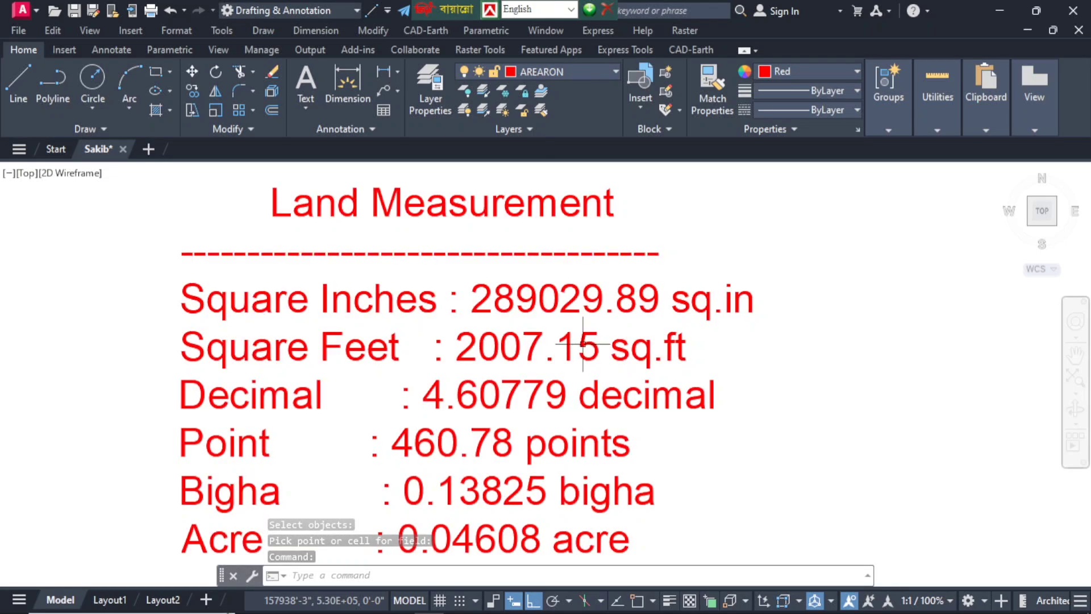
scroll(458, 343, "down", 6)
scroll(492, 307, "up", 2)
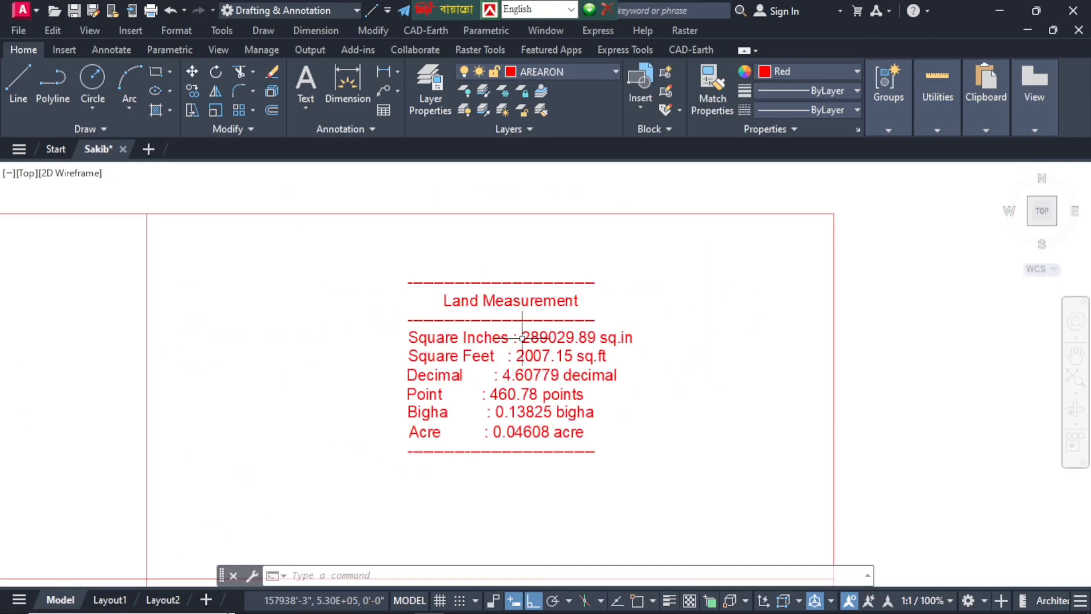
scroll(446, 324, "down", 2)
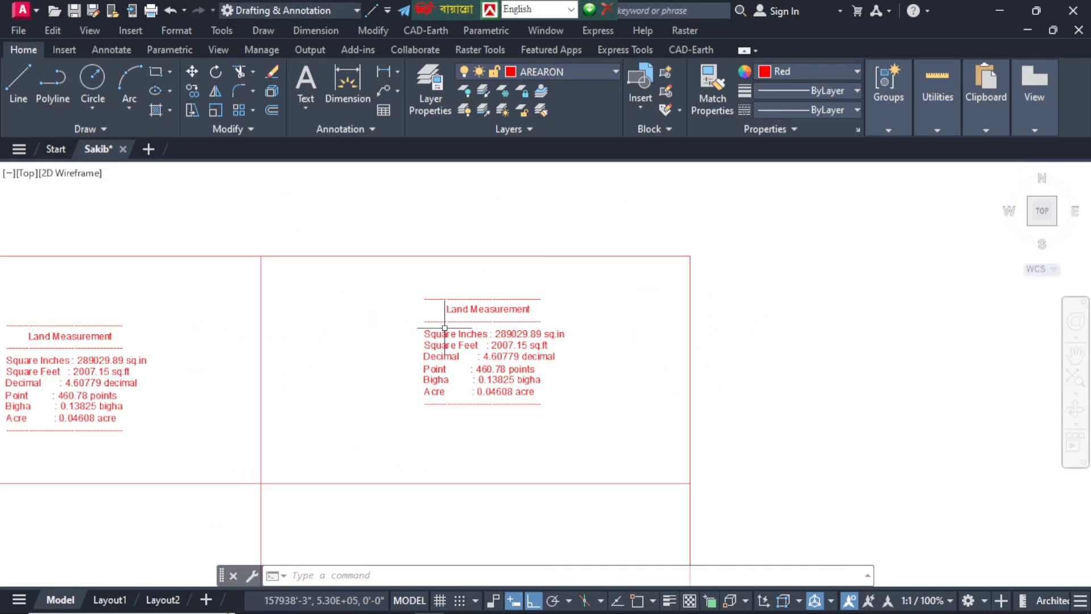
left_click(407, 254)
right_click(407, 253)
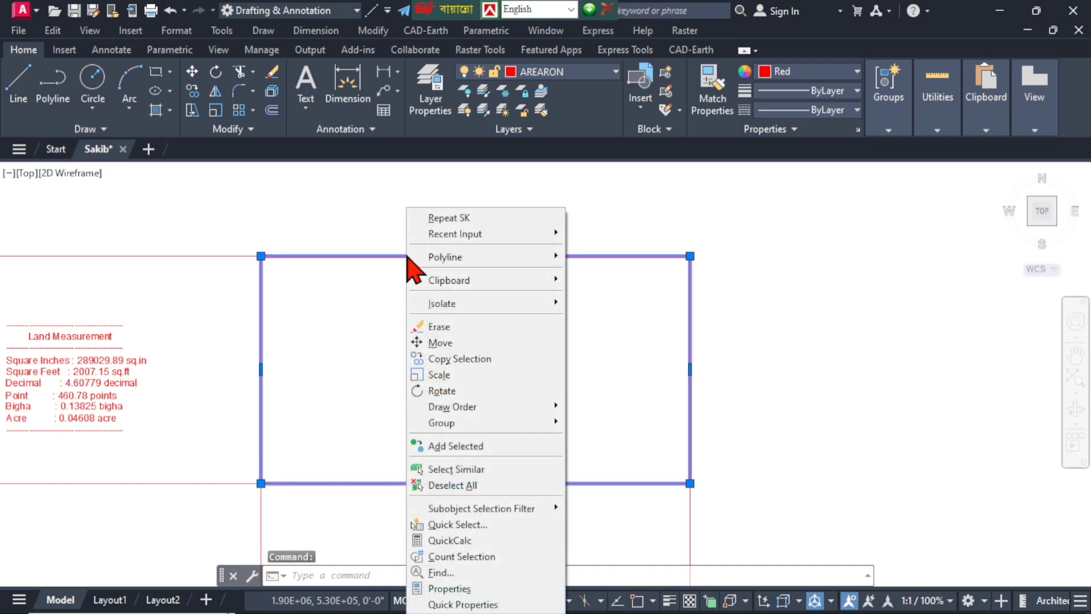
left_click(452, 589)
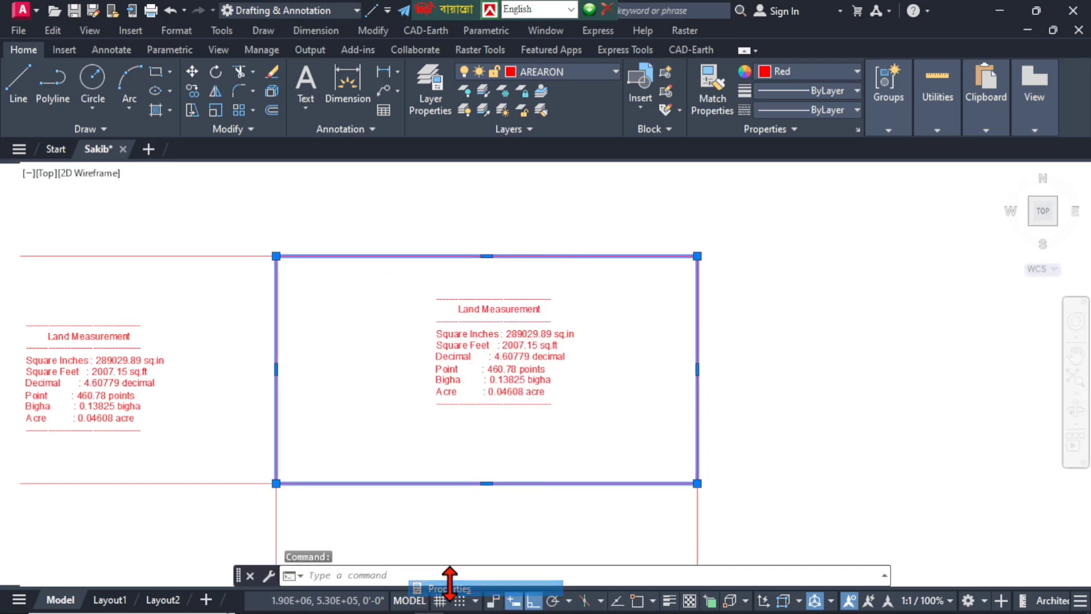
scroll(221, 354, "down", 1)
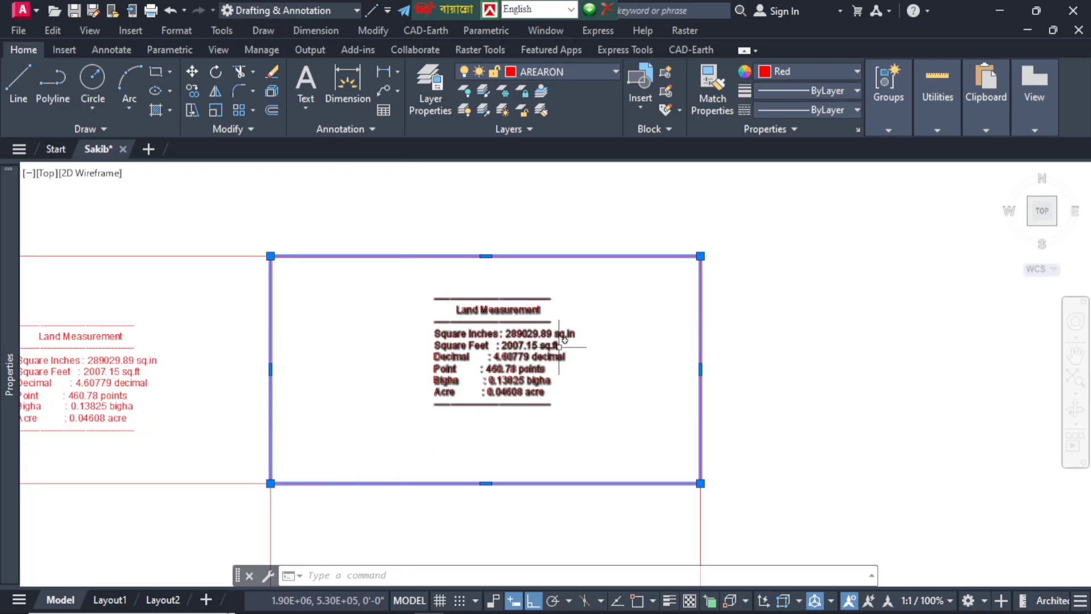
right_click(426, 482)
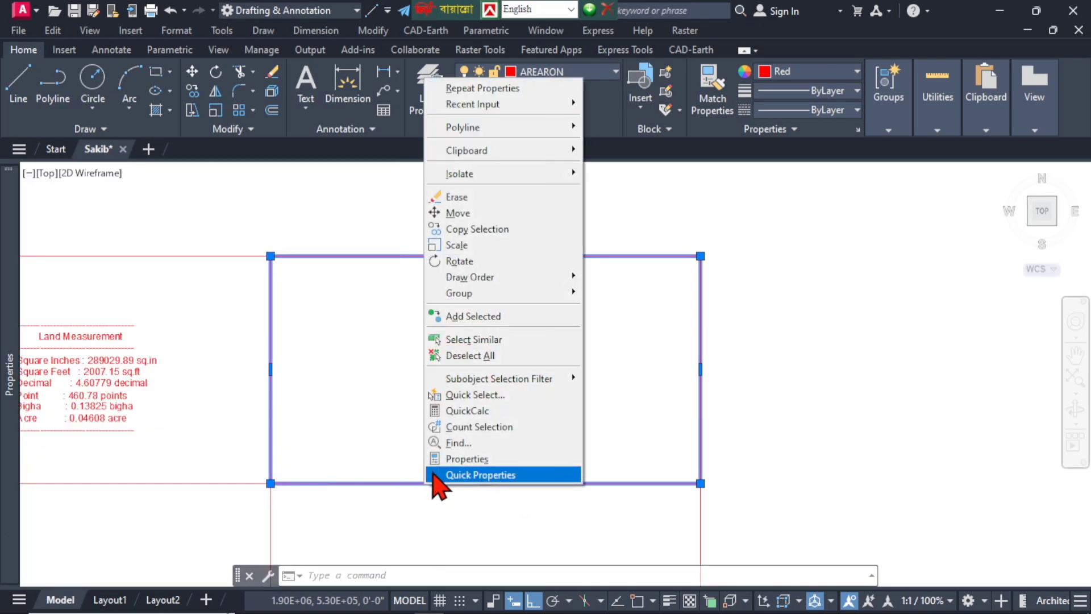
left_click(463, 458)
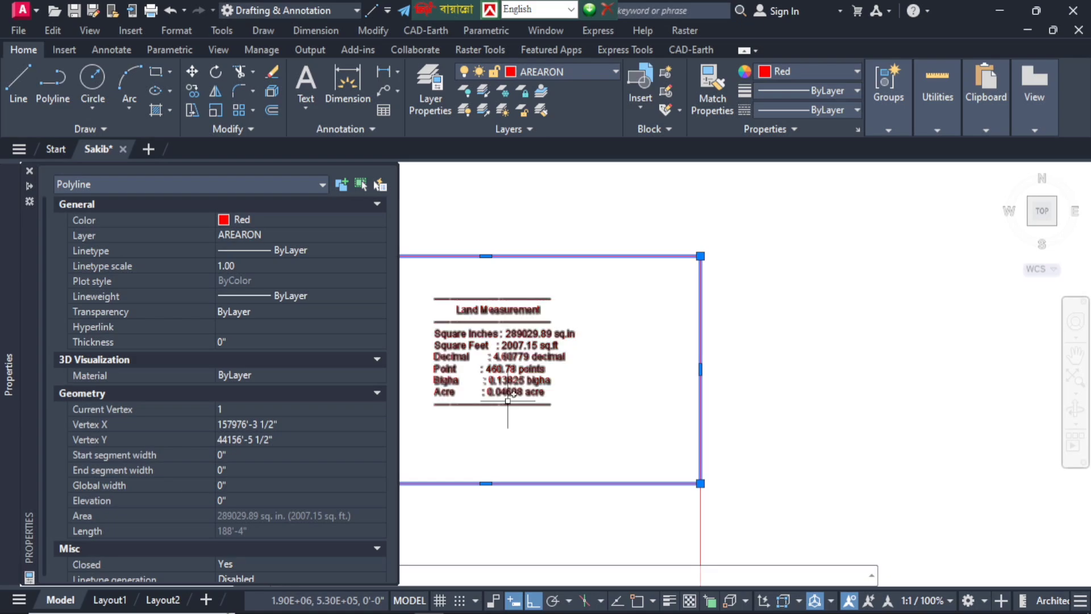
left_click(486, 446)
key("Escape")
key("Escape")
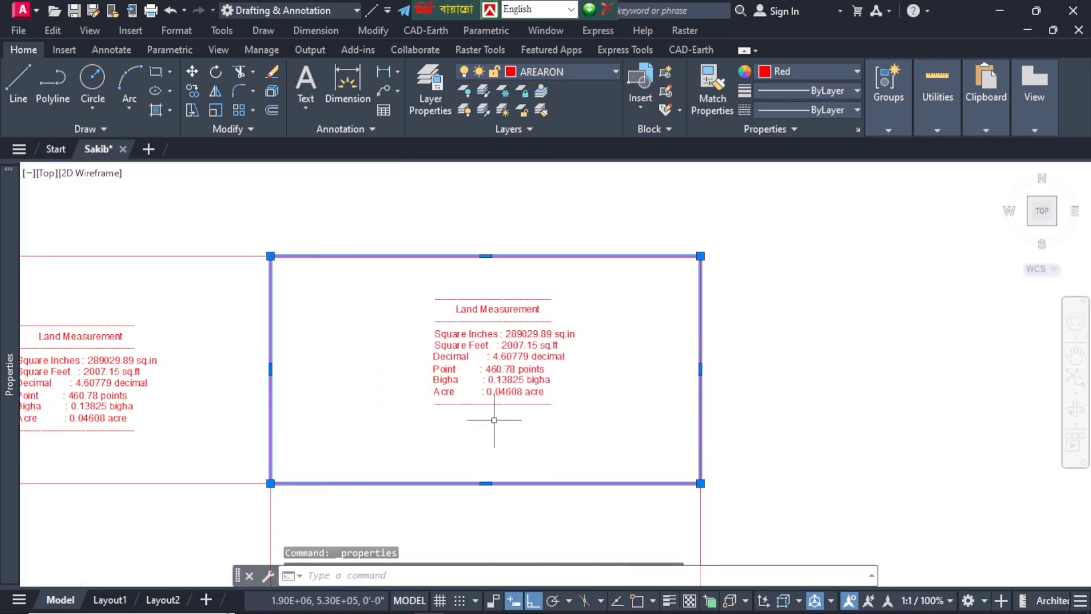
- Examine the Land Measurement text in the upper-right plot unit by unit, then review all four plots together
scroll(515, 317, "down", 4)
scroll(510, 323, "up", 10)
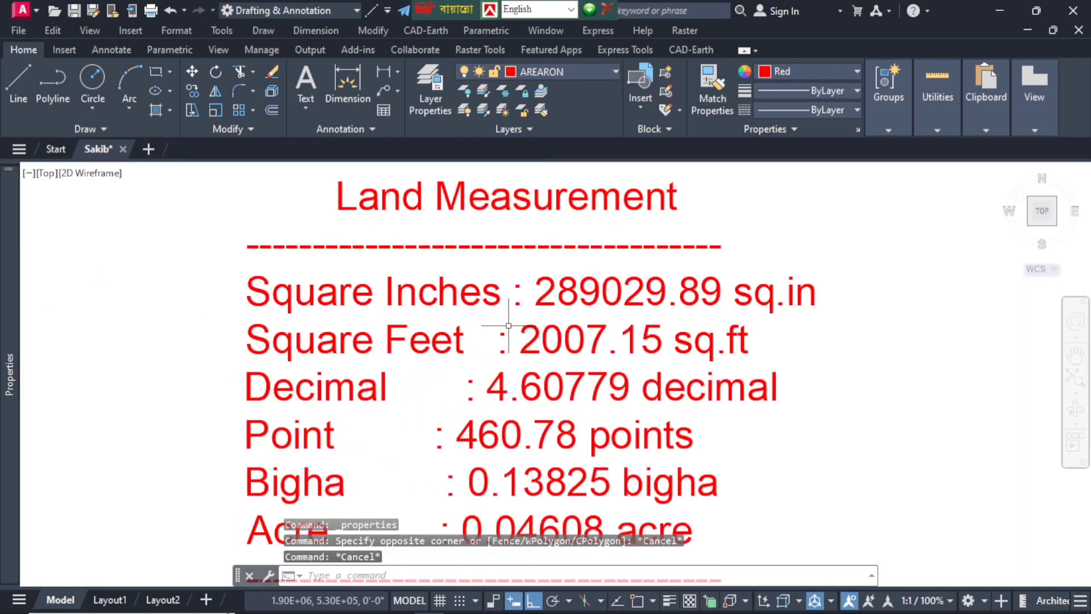
scroll(398, 340, "down", 4)
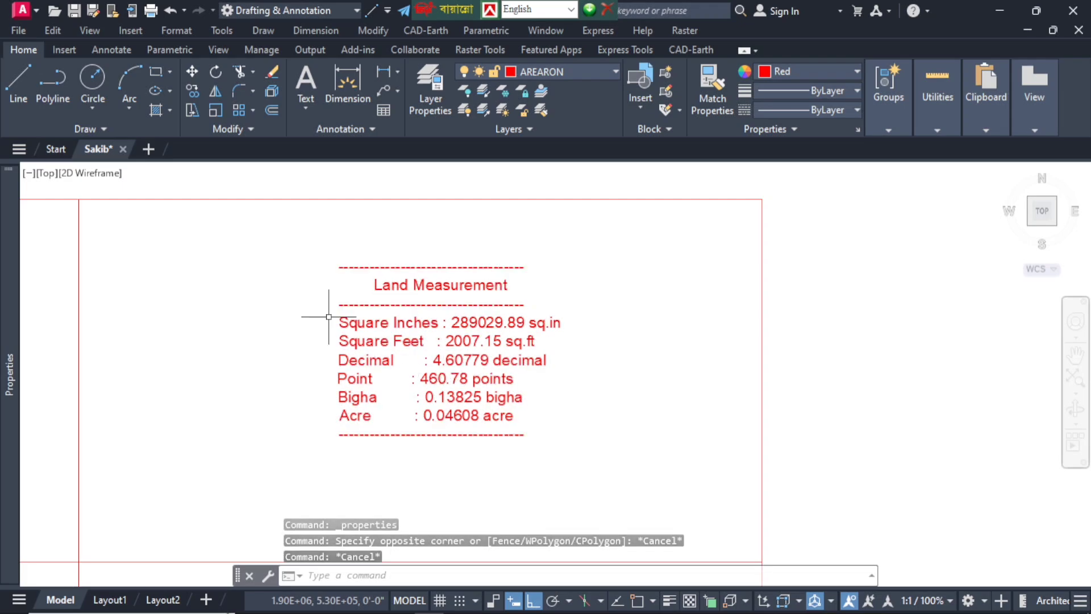
scroll(451, 360, "up", 2)
scroll(451, 360, "down", 6)
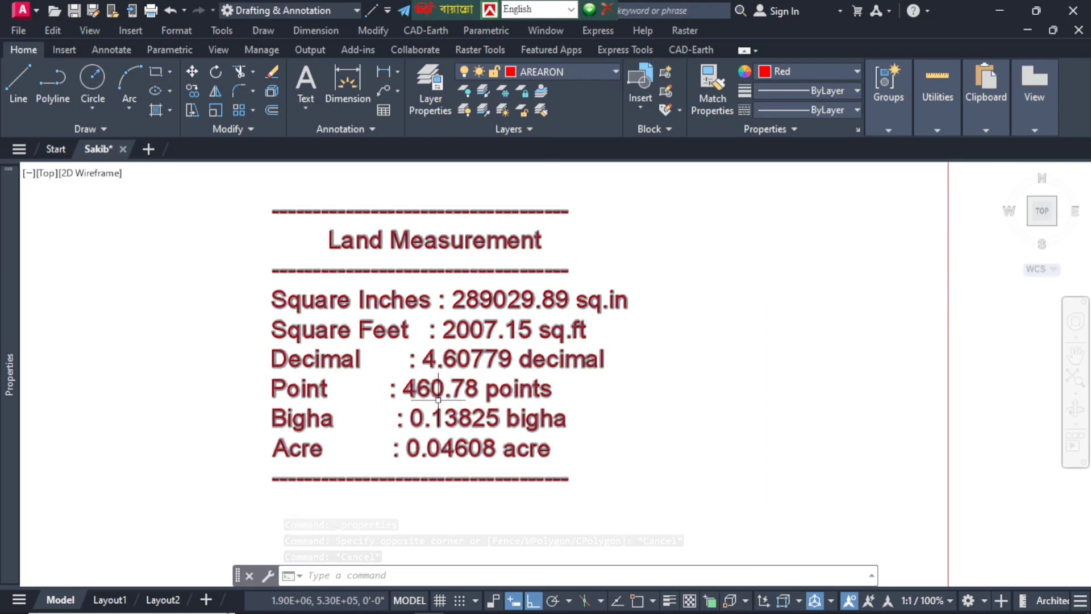
scroll(432, 384, "up", 1)
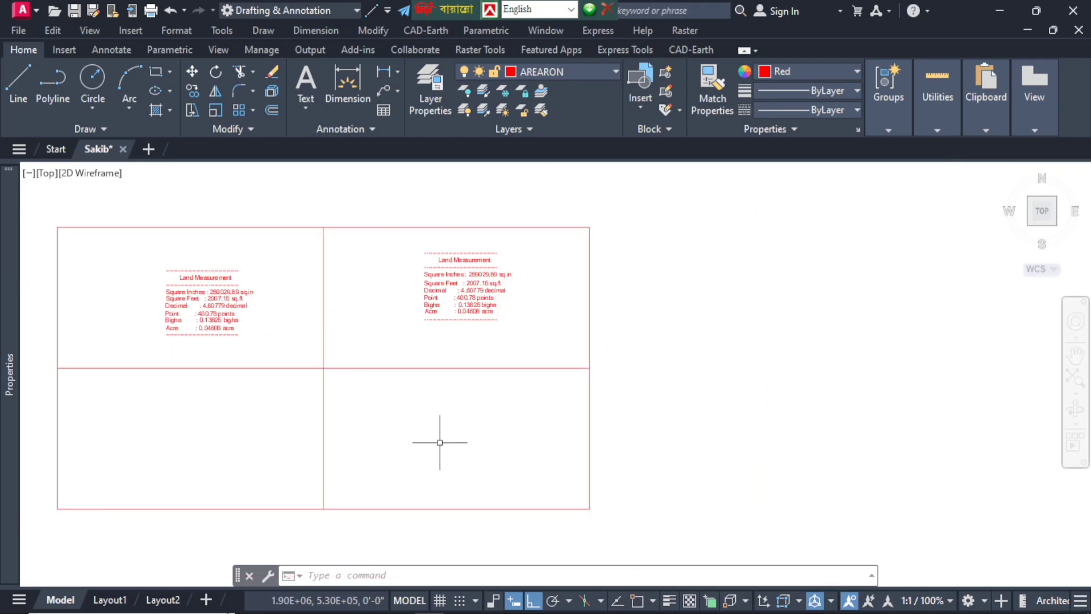
scroll(438, 441, "up", 2)
scroll(497, 401, "down", 4)
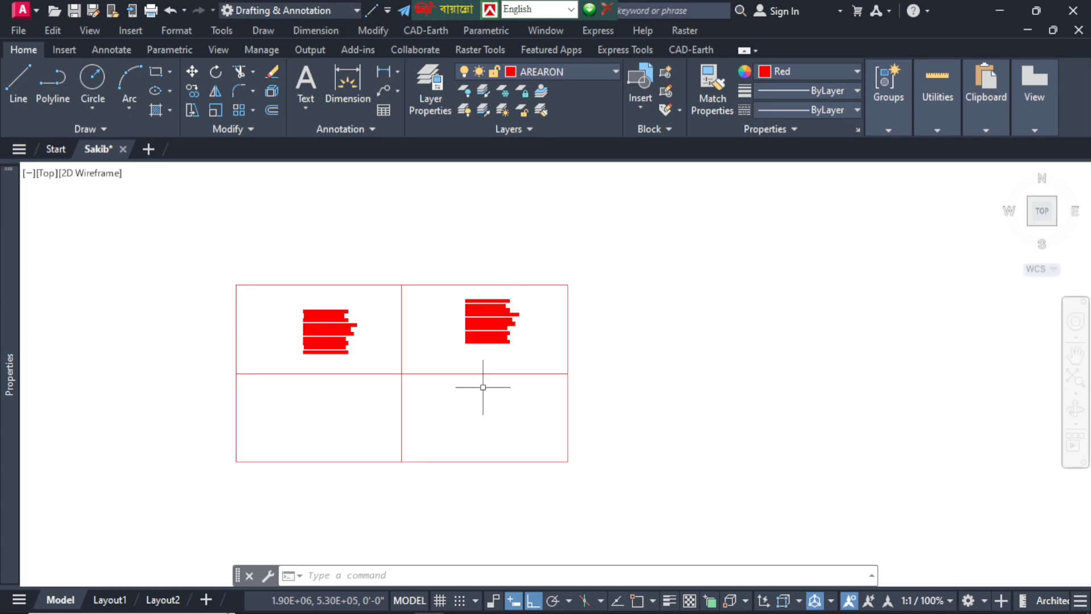
scroll(482, 385, "up", 6)
scroll(470, 415, "down", 3)
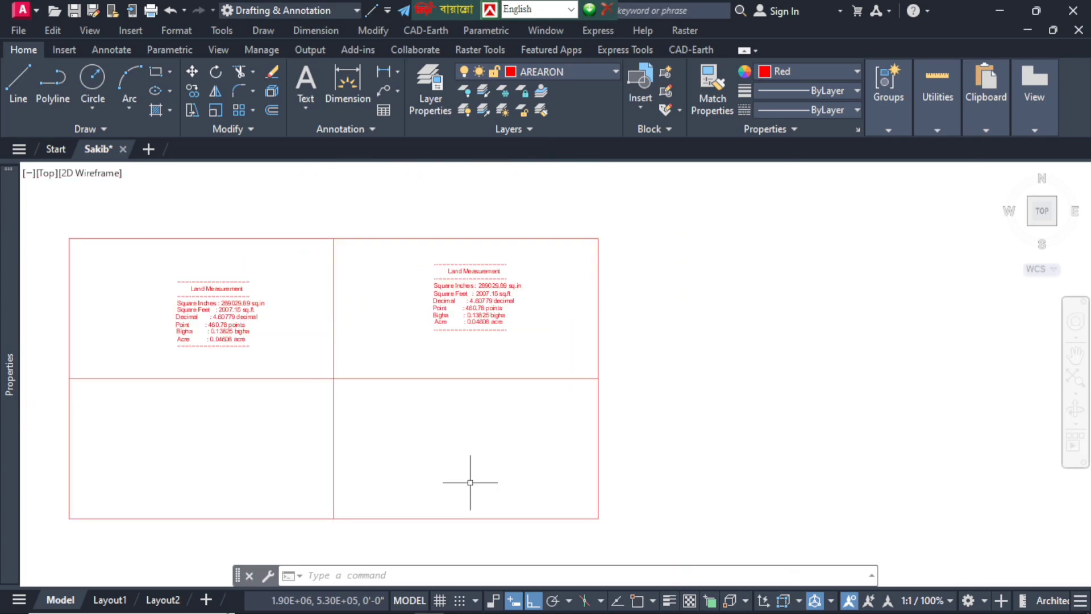
- Load the LISP file Jomi poriman.lsp once with the AP command and close the application loader
type("ap")
key("Return")
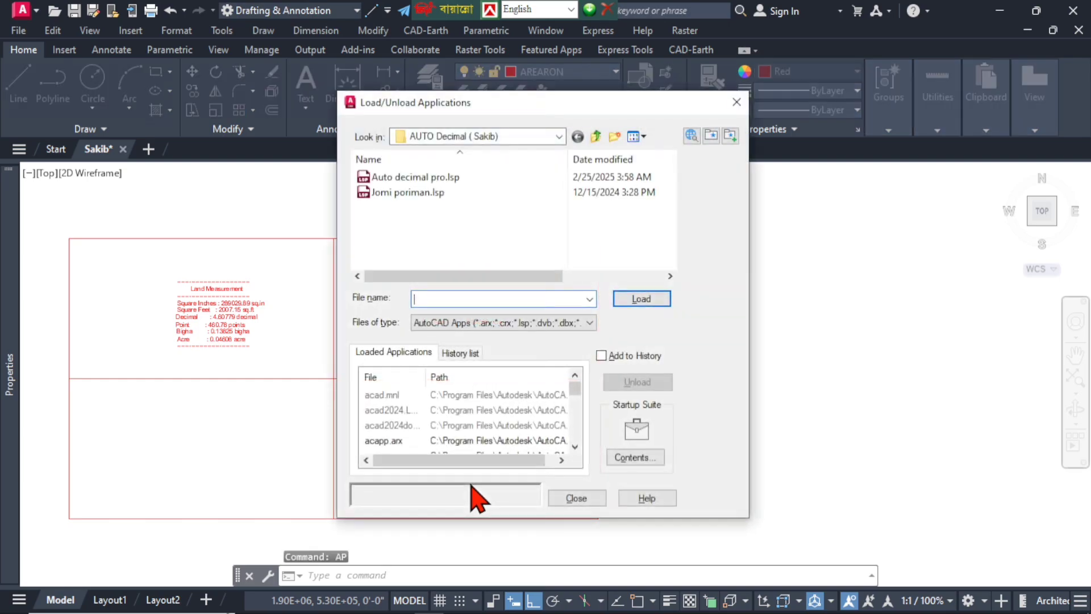
left_click(408, 193)
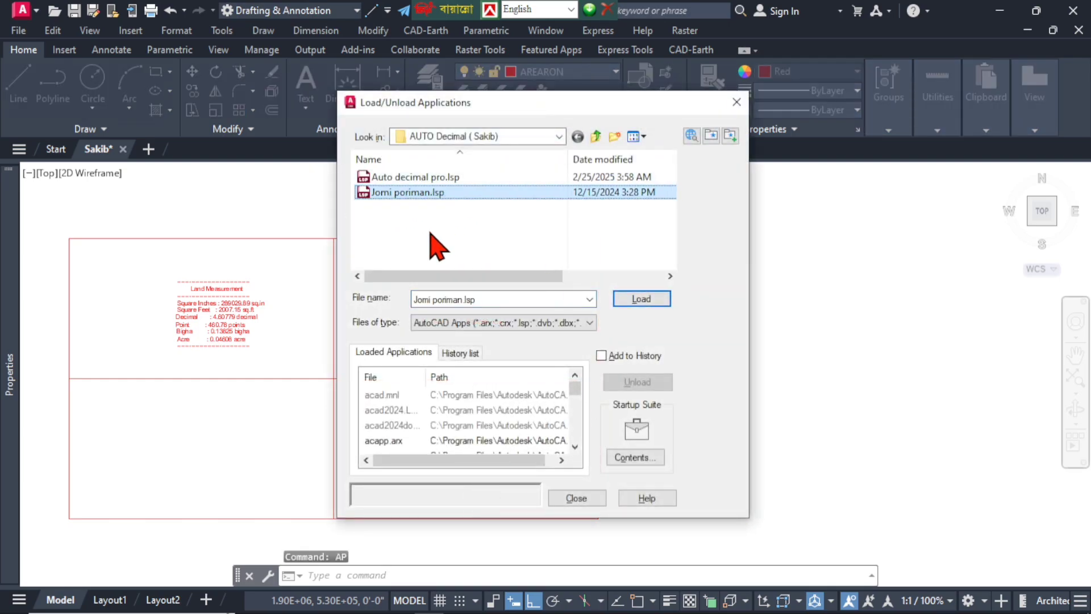
left_click(642, 300)
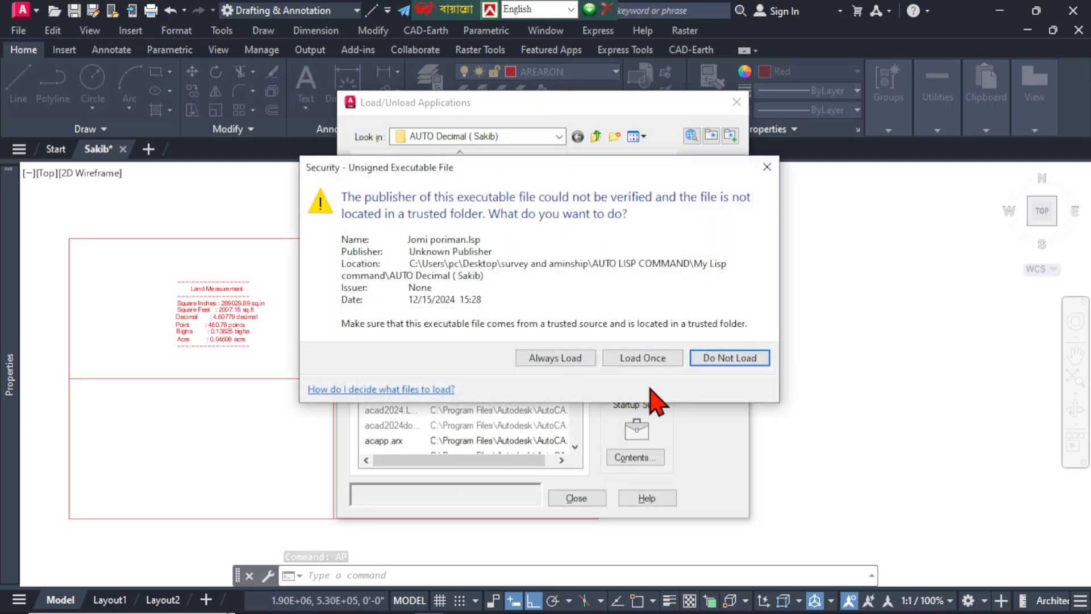
left_click(657, 359)
left_click(597, 498)
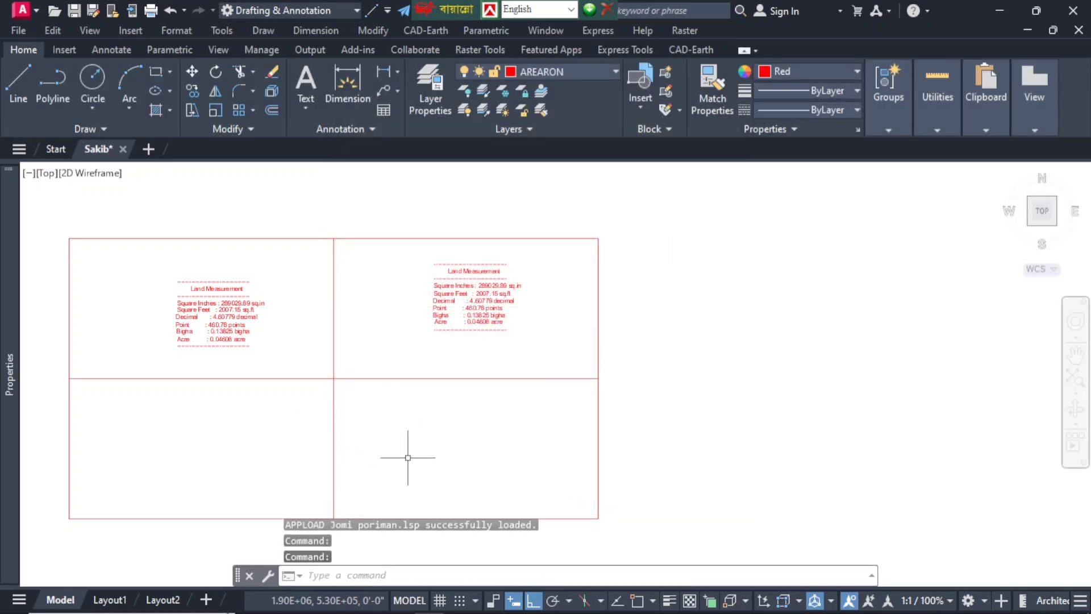
- Run the SK command on the lower-right plot's rectangle and place its decimal area text inside the plot
type("SK")
key("Return")
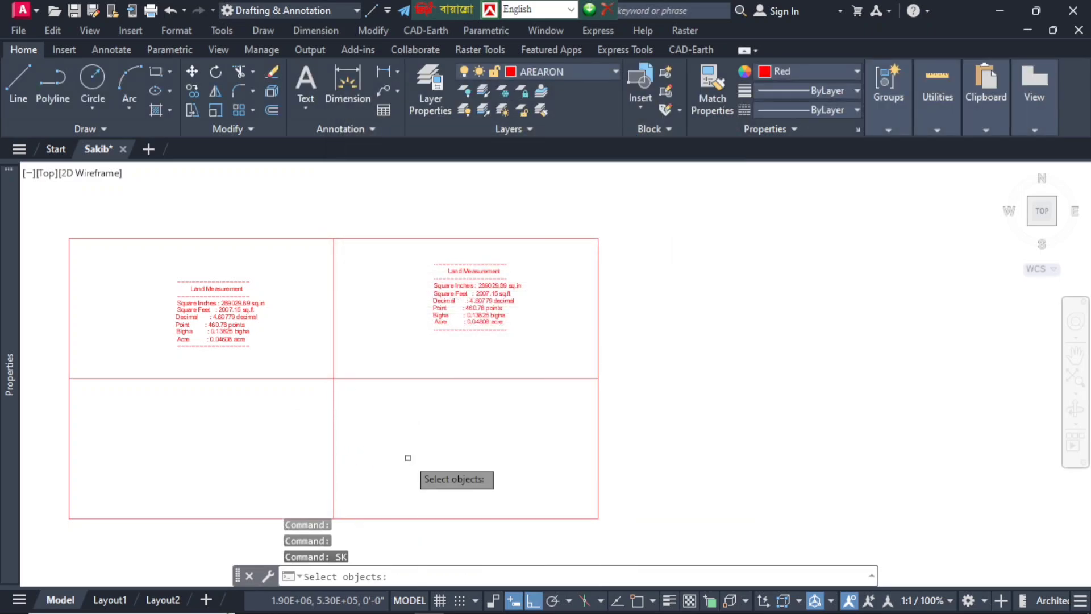
left_click(408, 518)
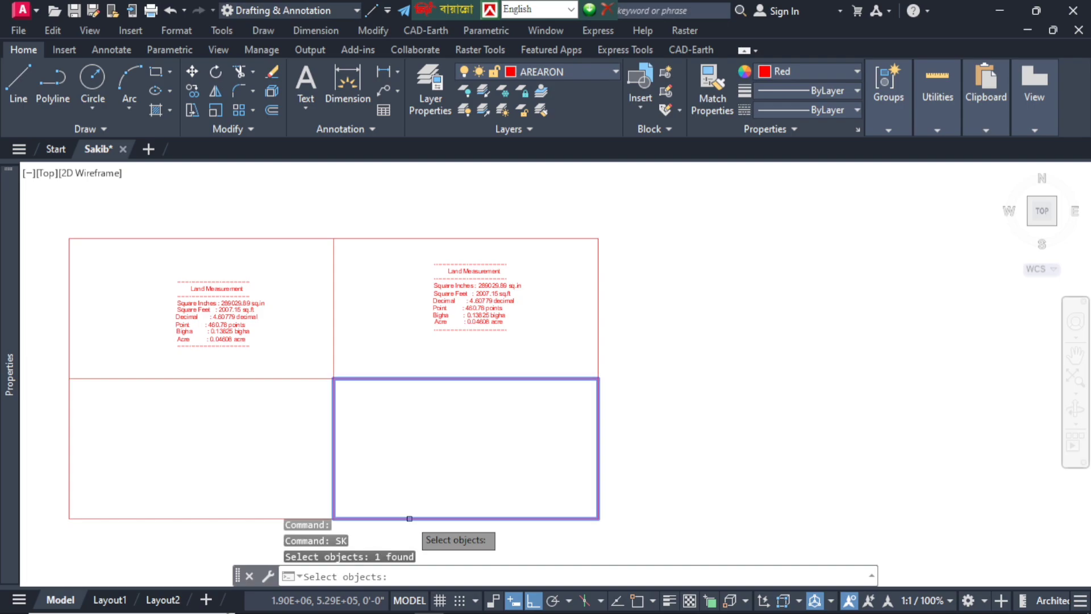
key("Return")
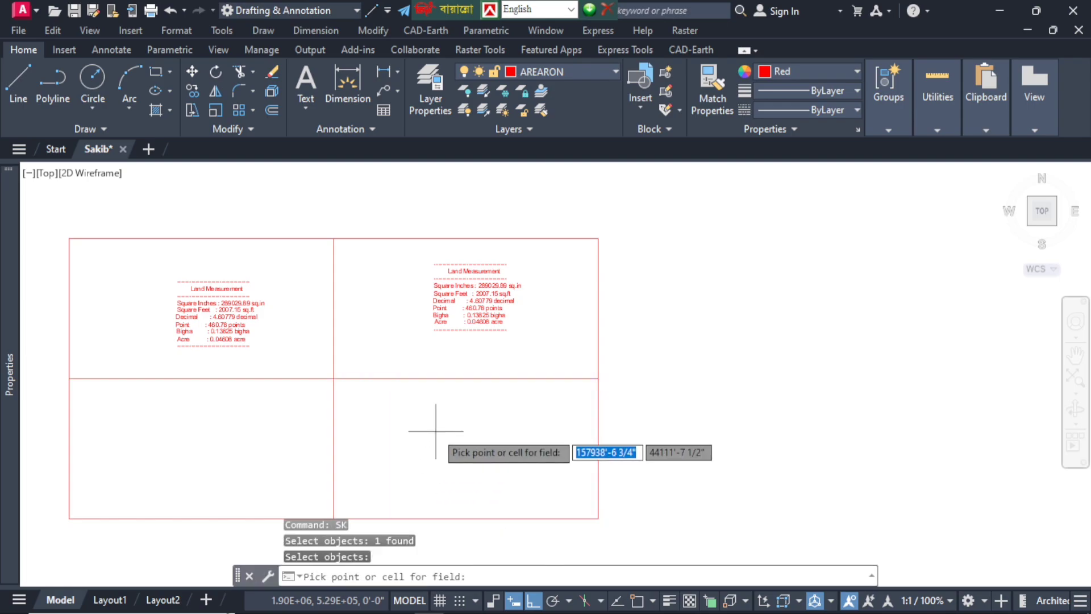
left_click(436, 432)
scroll(463, 451, "up", 5)
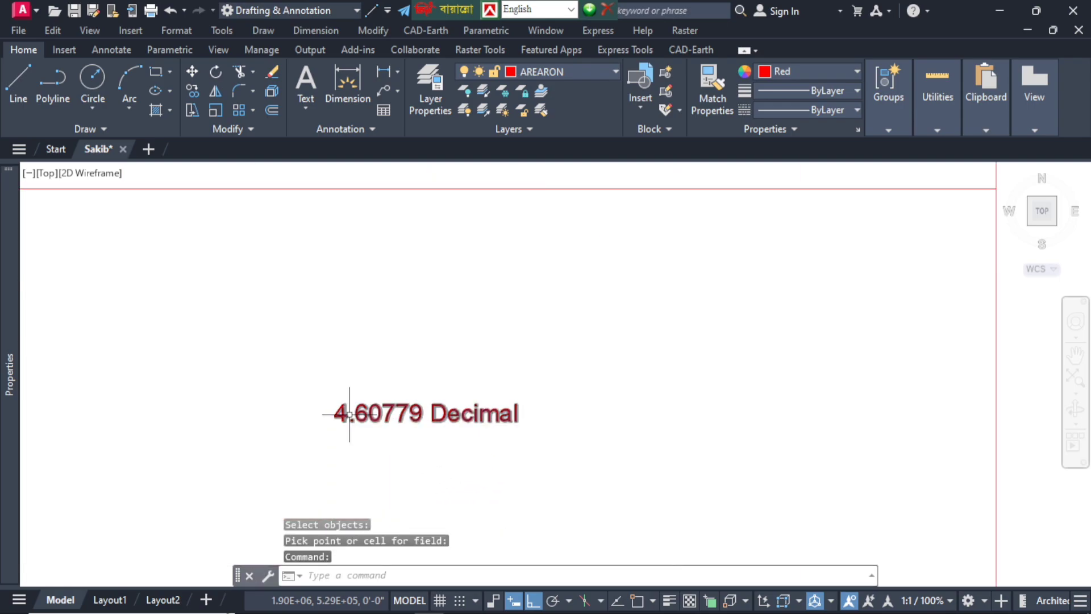
scroll(500, 453, "down", 7)
scroll(494, 460, "up", 3)
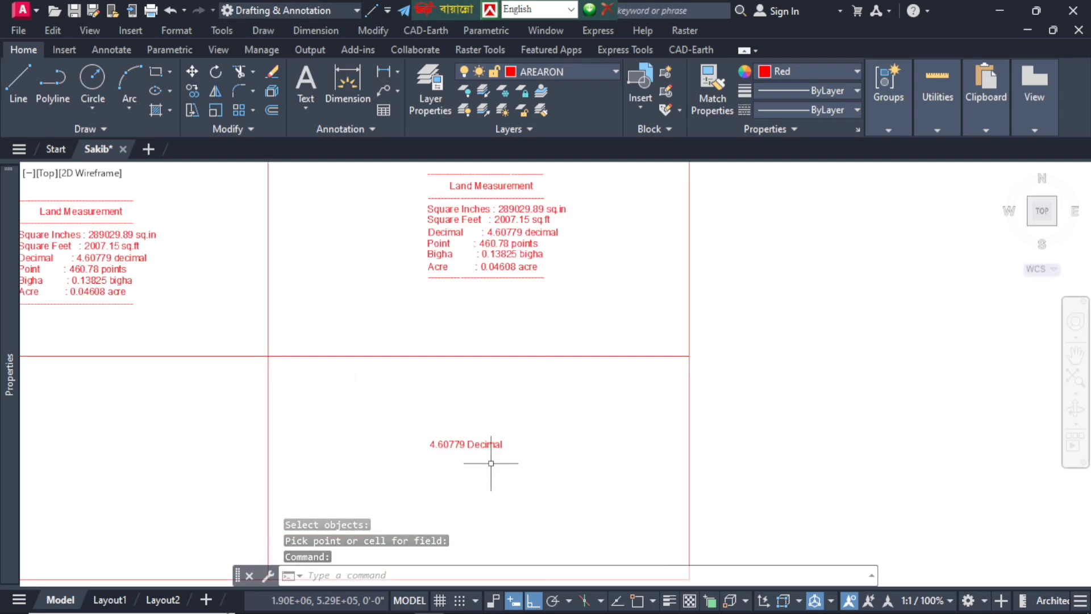
- Repeat the SK command on the boundary below the upper-right plot and place the decimal area text beneath its Land Measurement text
scroll(439, 466, "down", 4)
scroll(447, 409, "up", 6)
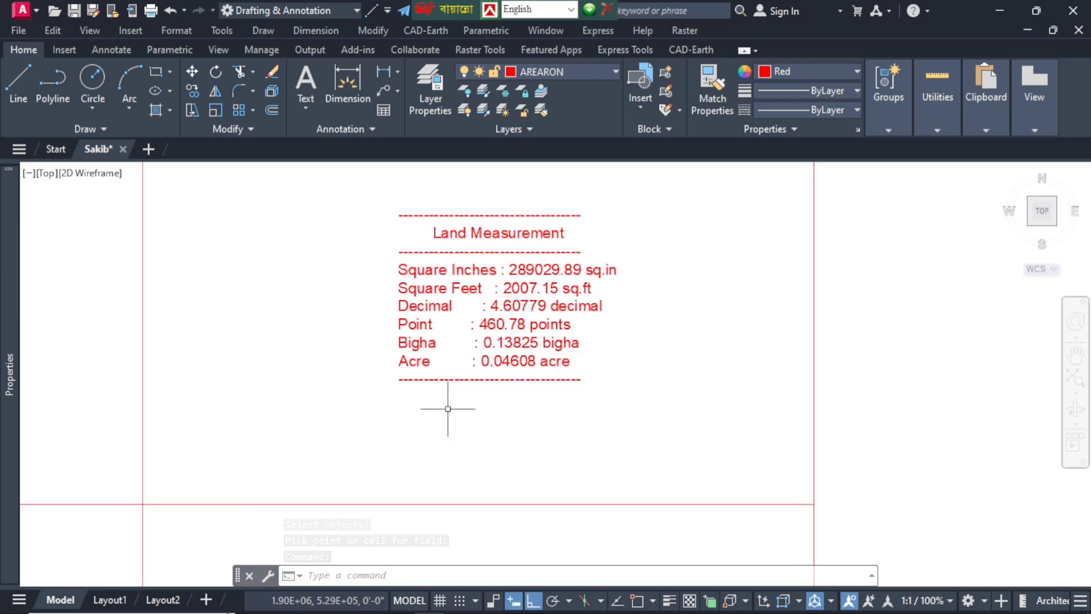
key("Return")
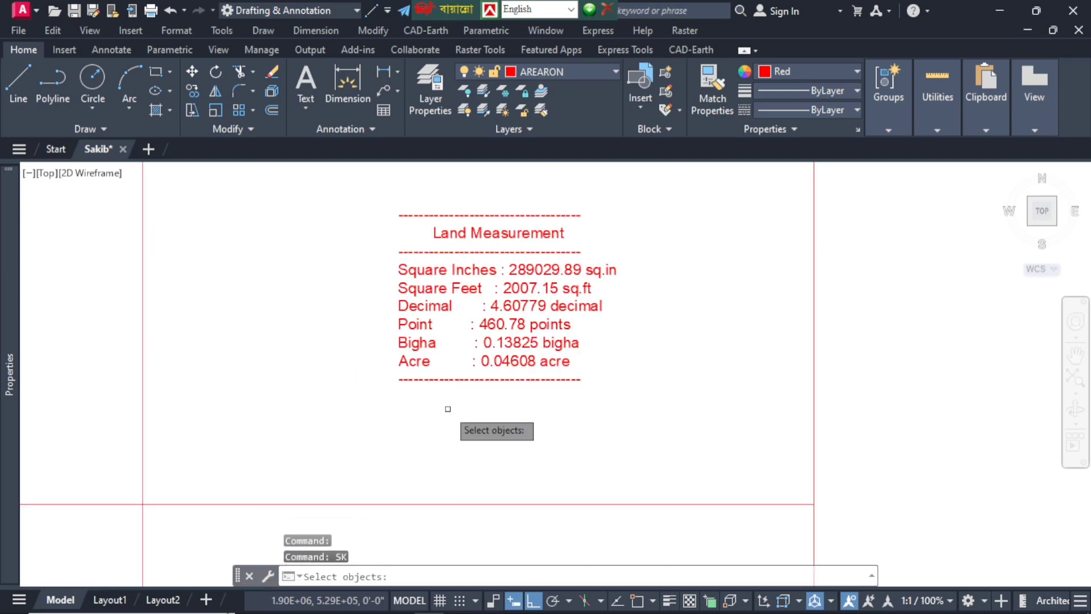
left_click(463, 506)
key("Return")
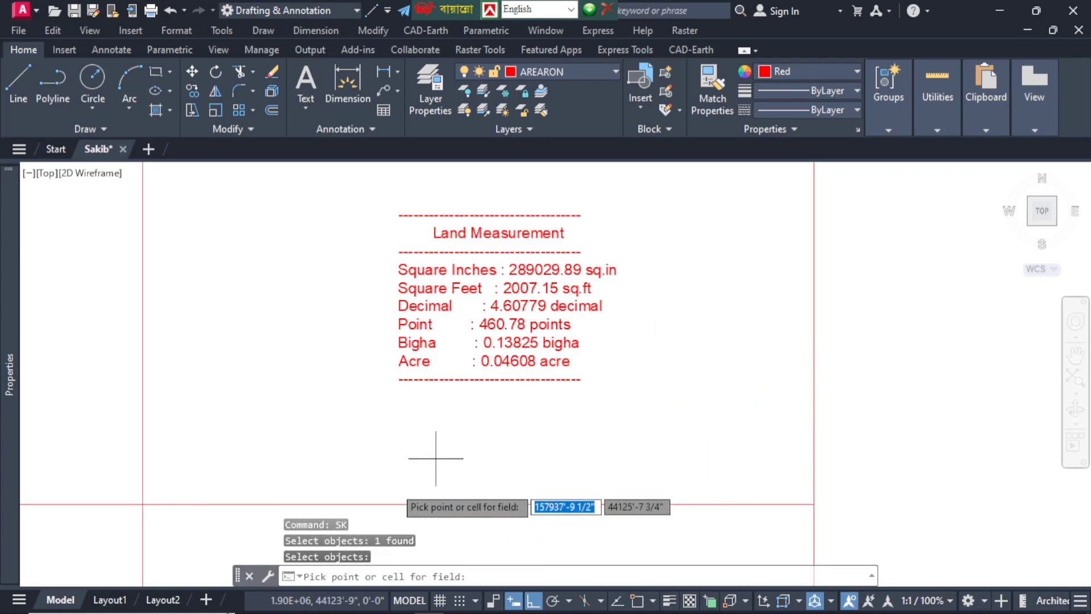
left_click(474, 448)
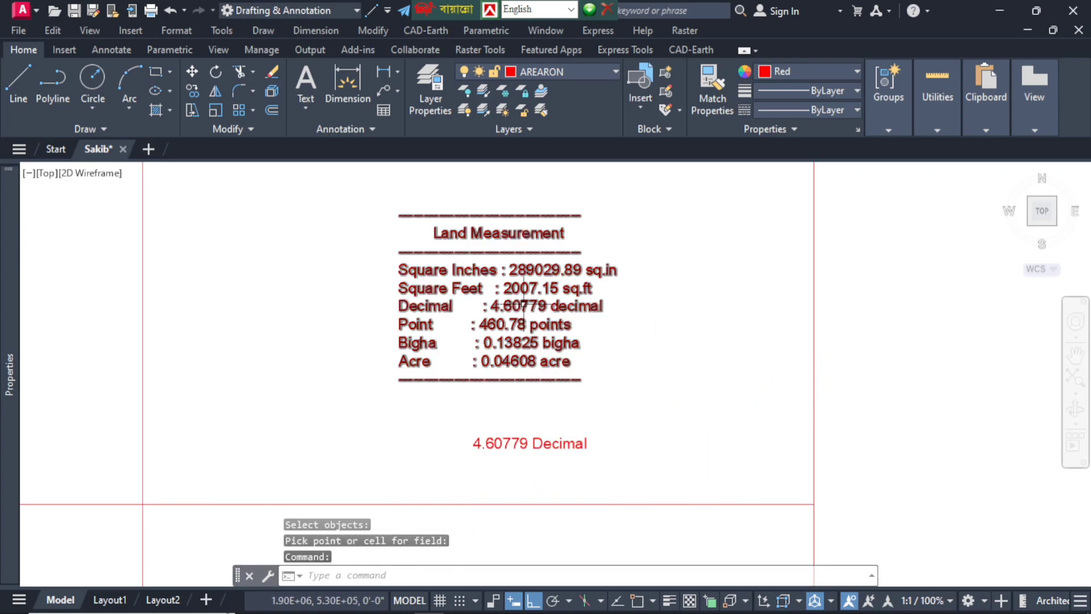
- Compare the decimal-only area labels in the two right-hand plots with the Decimal line of the Land Measurement text
scroll(525, 300, "up", 6)
scroll(524, 301, "down", 6)
scroll(506, 450, "up", 4)
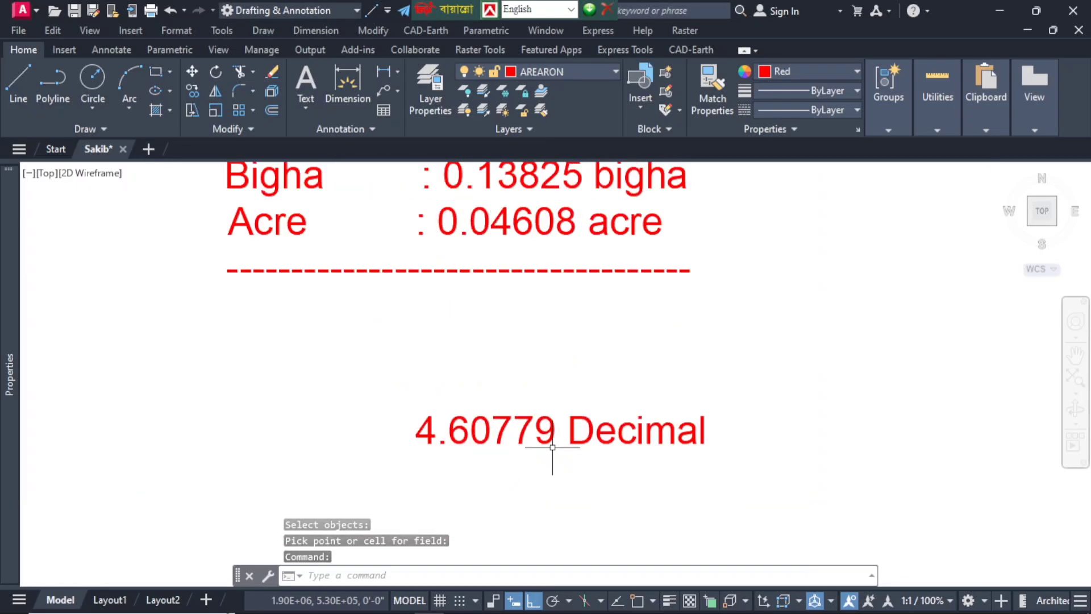
scroll(382, 462, "down", 2)
scroll(455, 483, "down", 6)
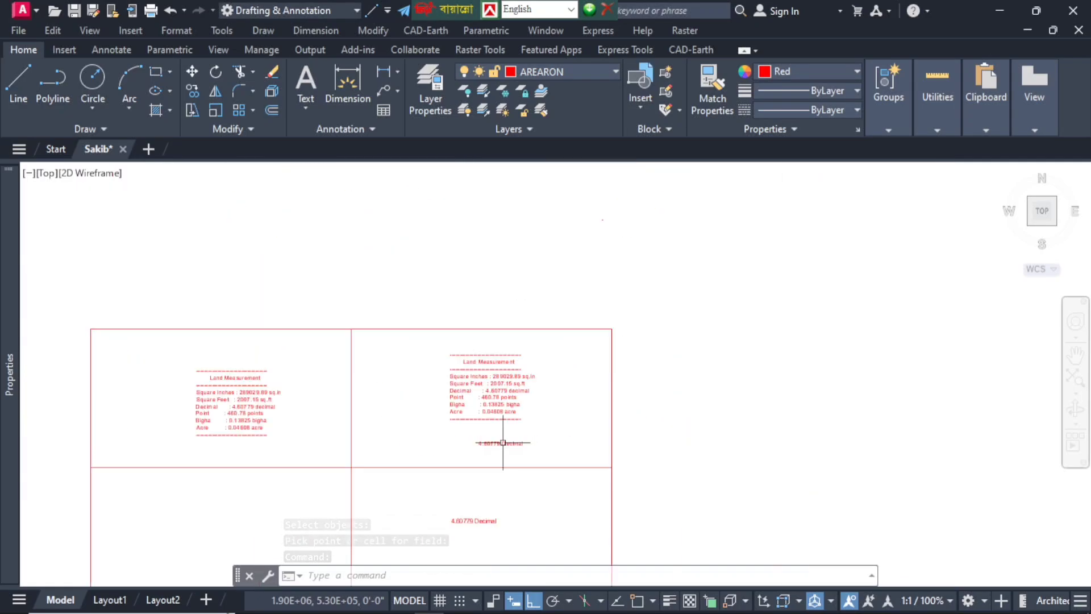
scroll(499, 446, "up", 6)
scroll(499, 446, "down", 6)
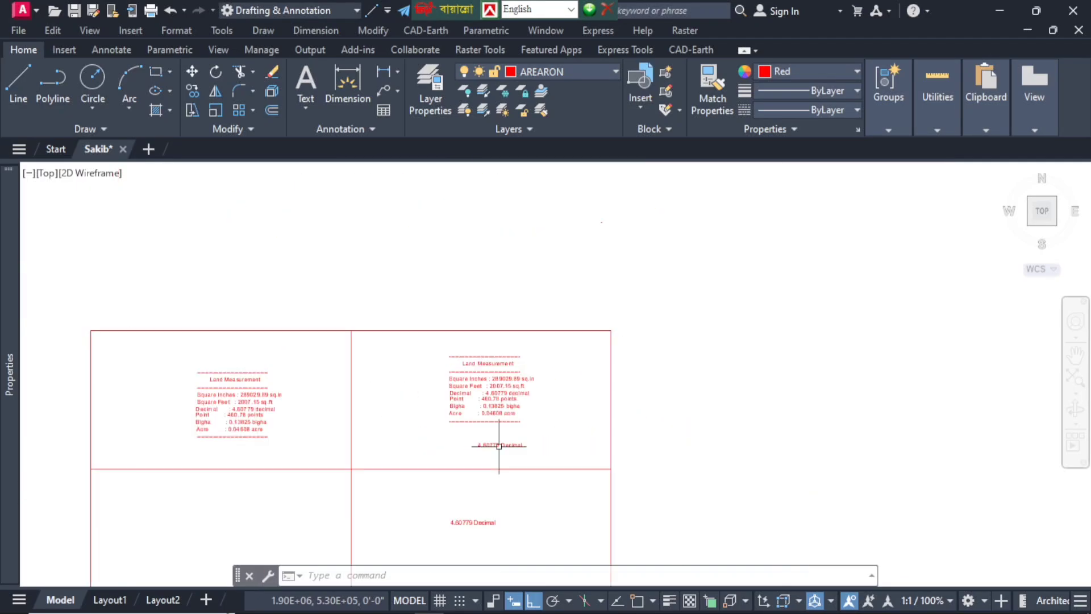
scroll(499, 446, "up", 3)
key("Escape")
key("Escape")
key("Escape")
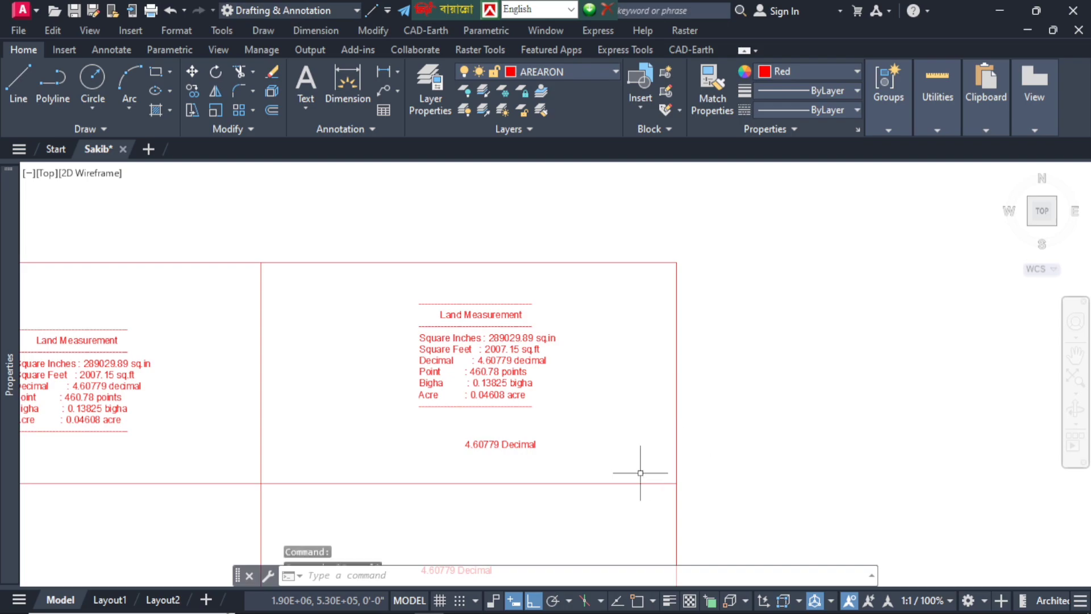
scroll(529, 399, "up", 4)
scroll(627, 367, "down", 5)
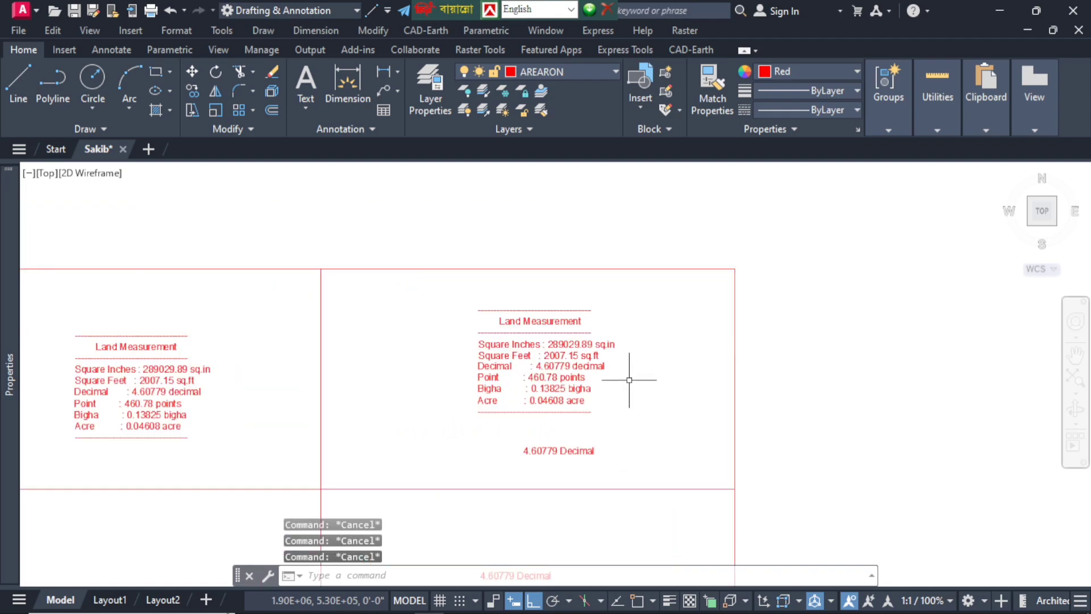
scroll(397, 323, "down", 4)
scroll(436, 385, "up", 2)
scroll(436, 384, "up", 4)
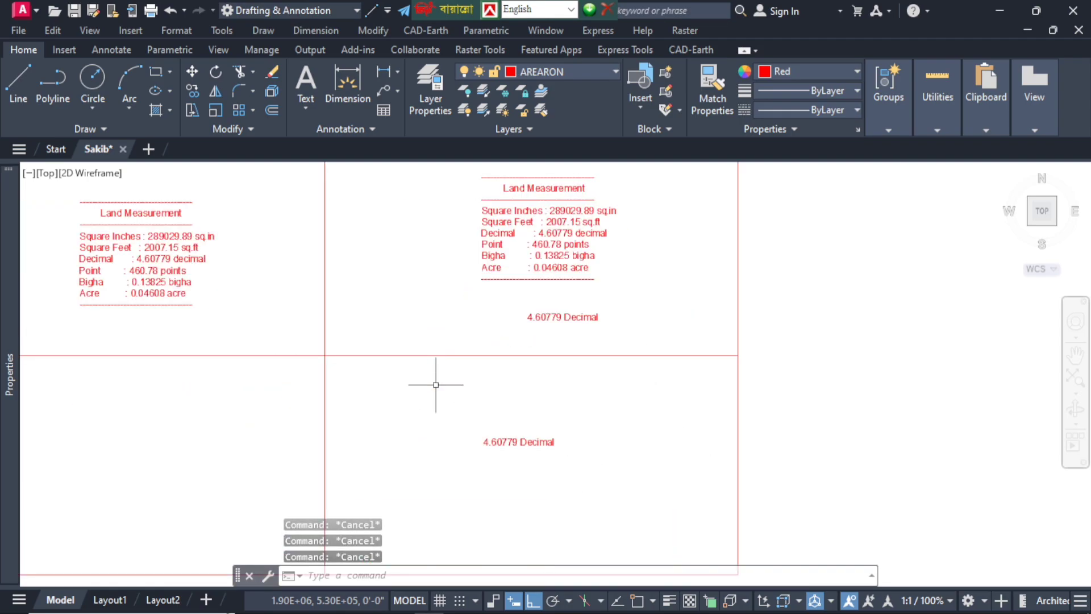
scroll(433, 424, "down", 4)
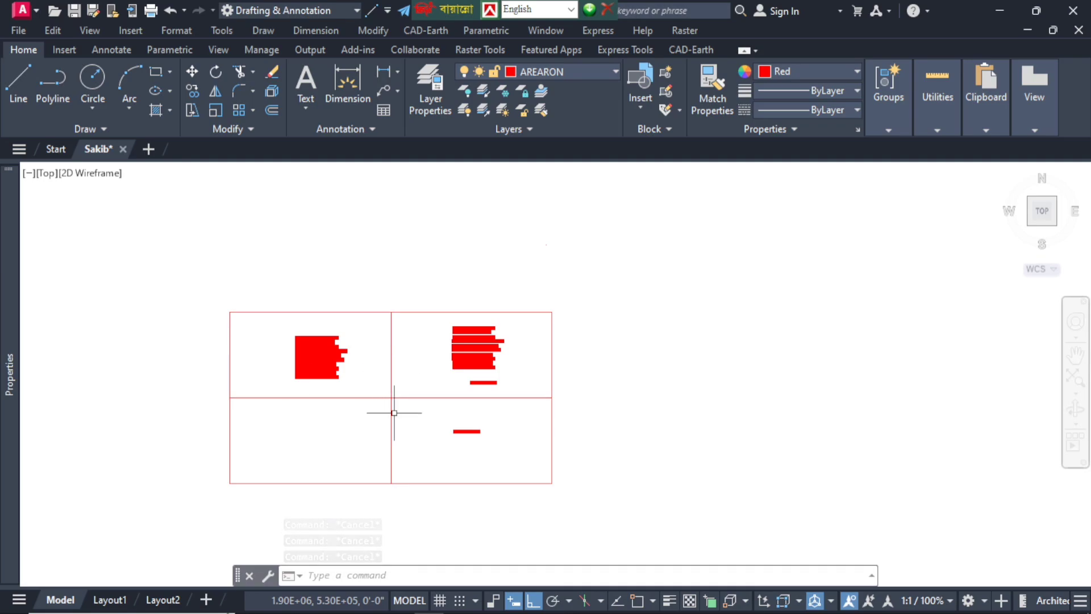
scroll(394, 410, "up", 5)
scroll(519, 351, "down", 3)
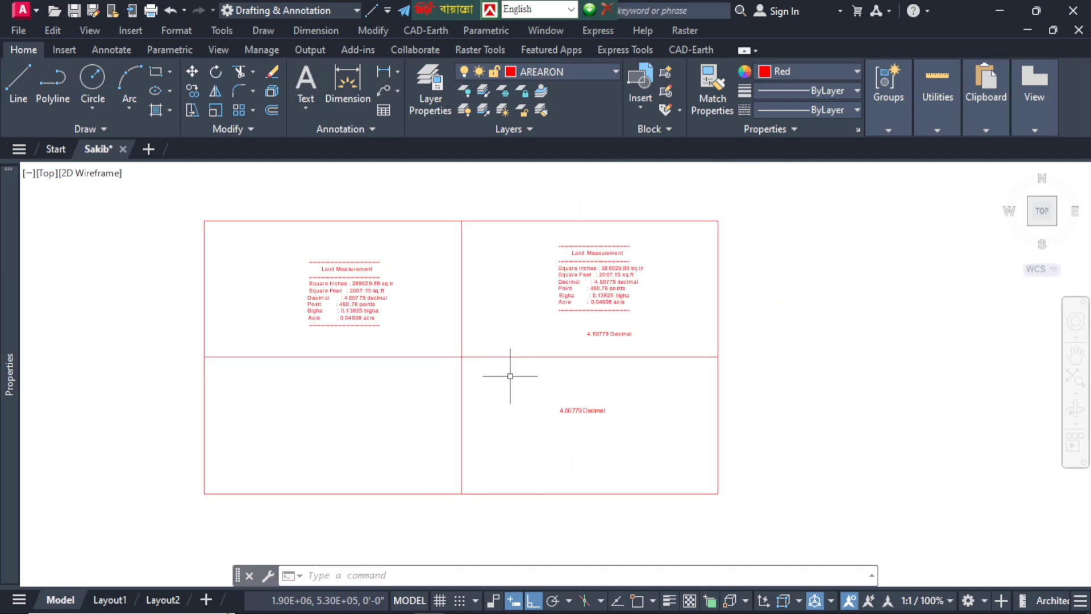